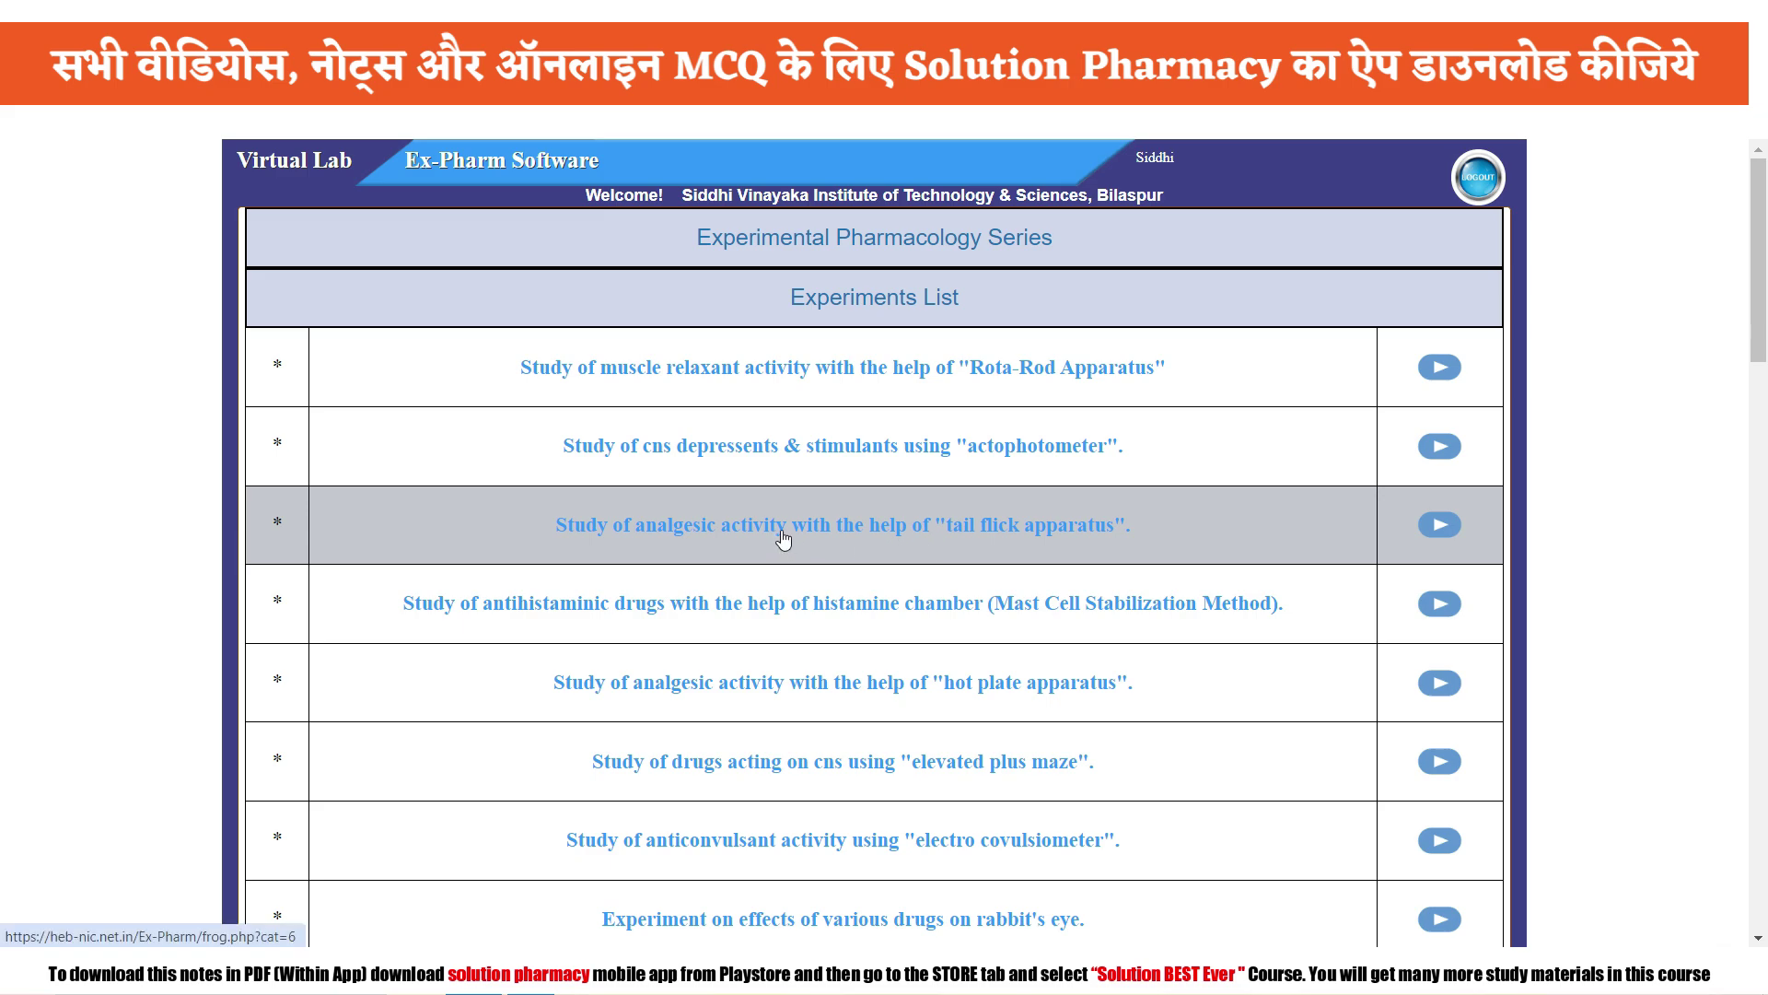
Step: Open the tail flick apparatus study of analgesic activity and start its virtual practice experiment
{"action": "left_click", "coordinate": [783, 537]}
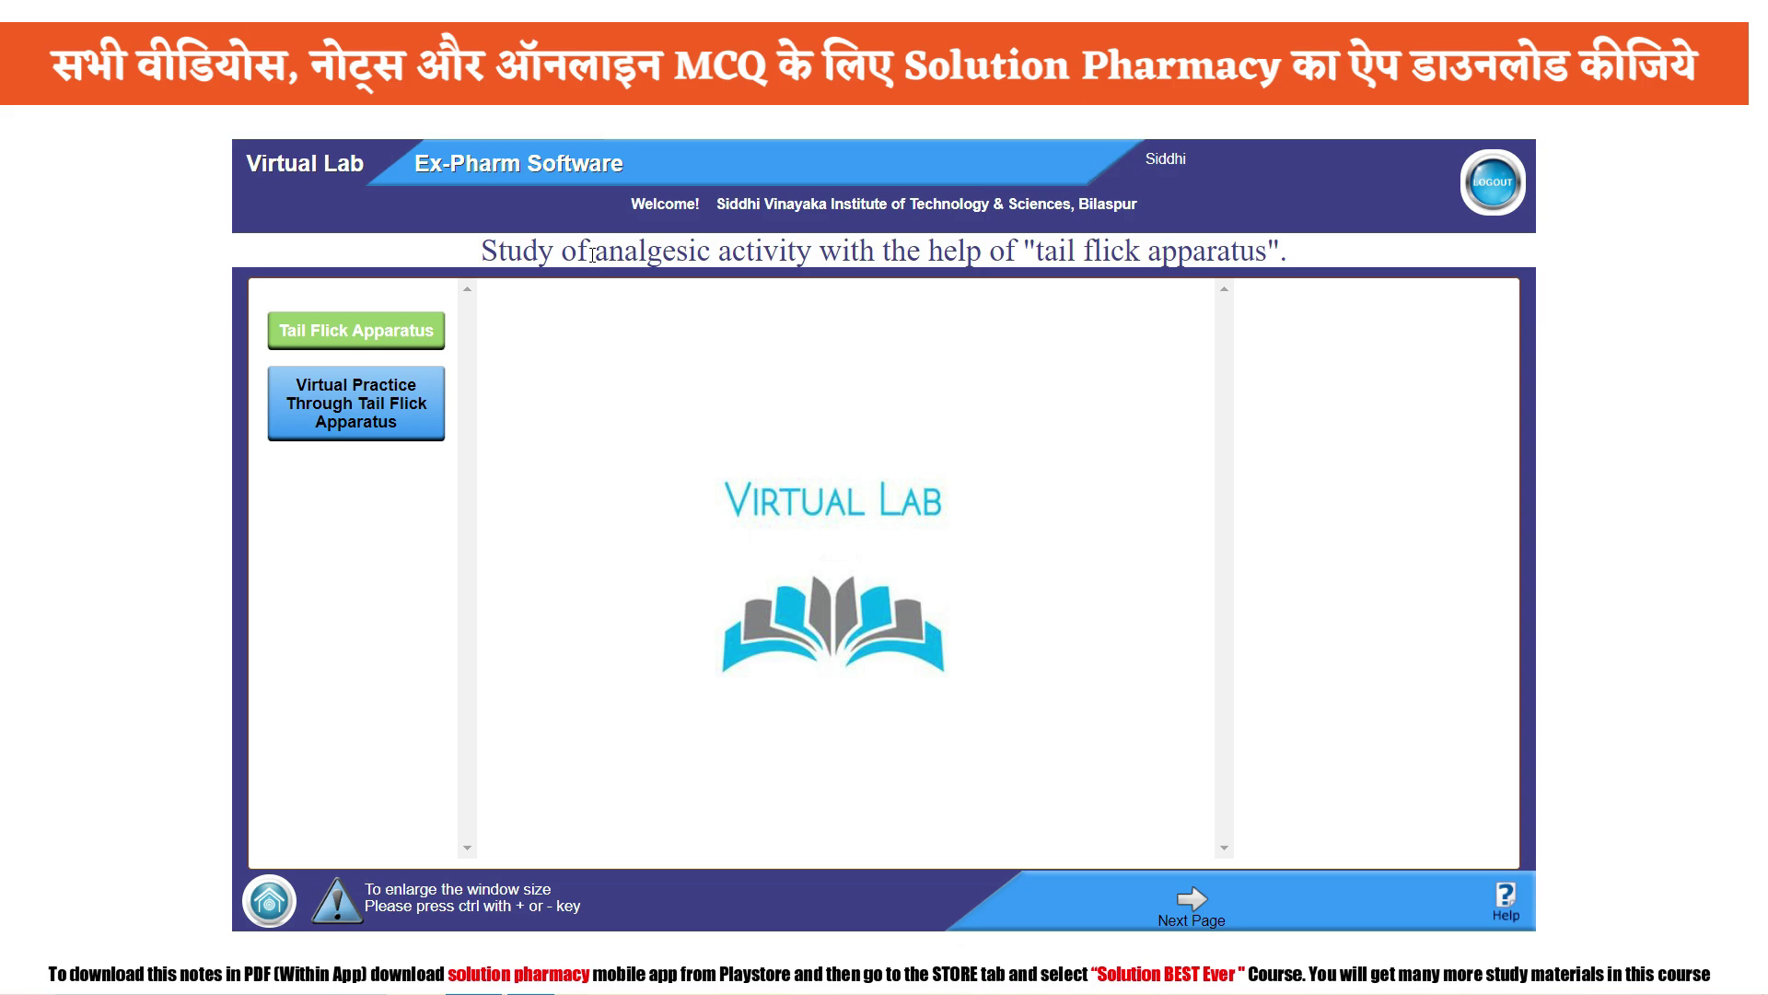
{"action": "left_click_drag", "start_coordinate": [593, 254], "coordinate": [810, 254]}
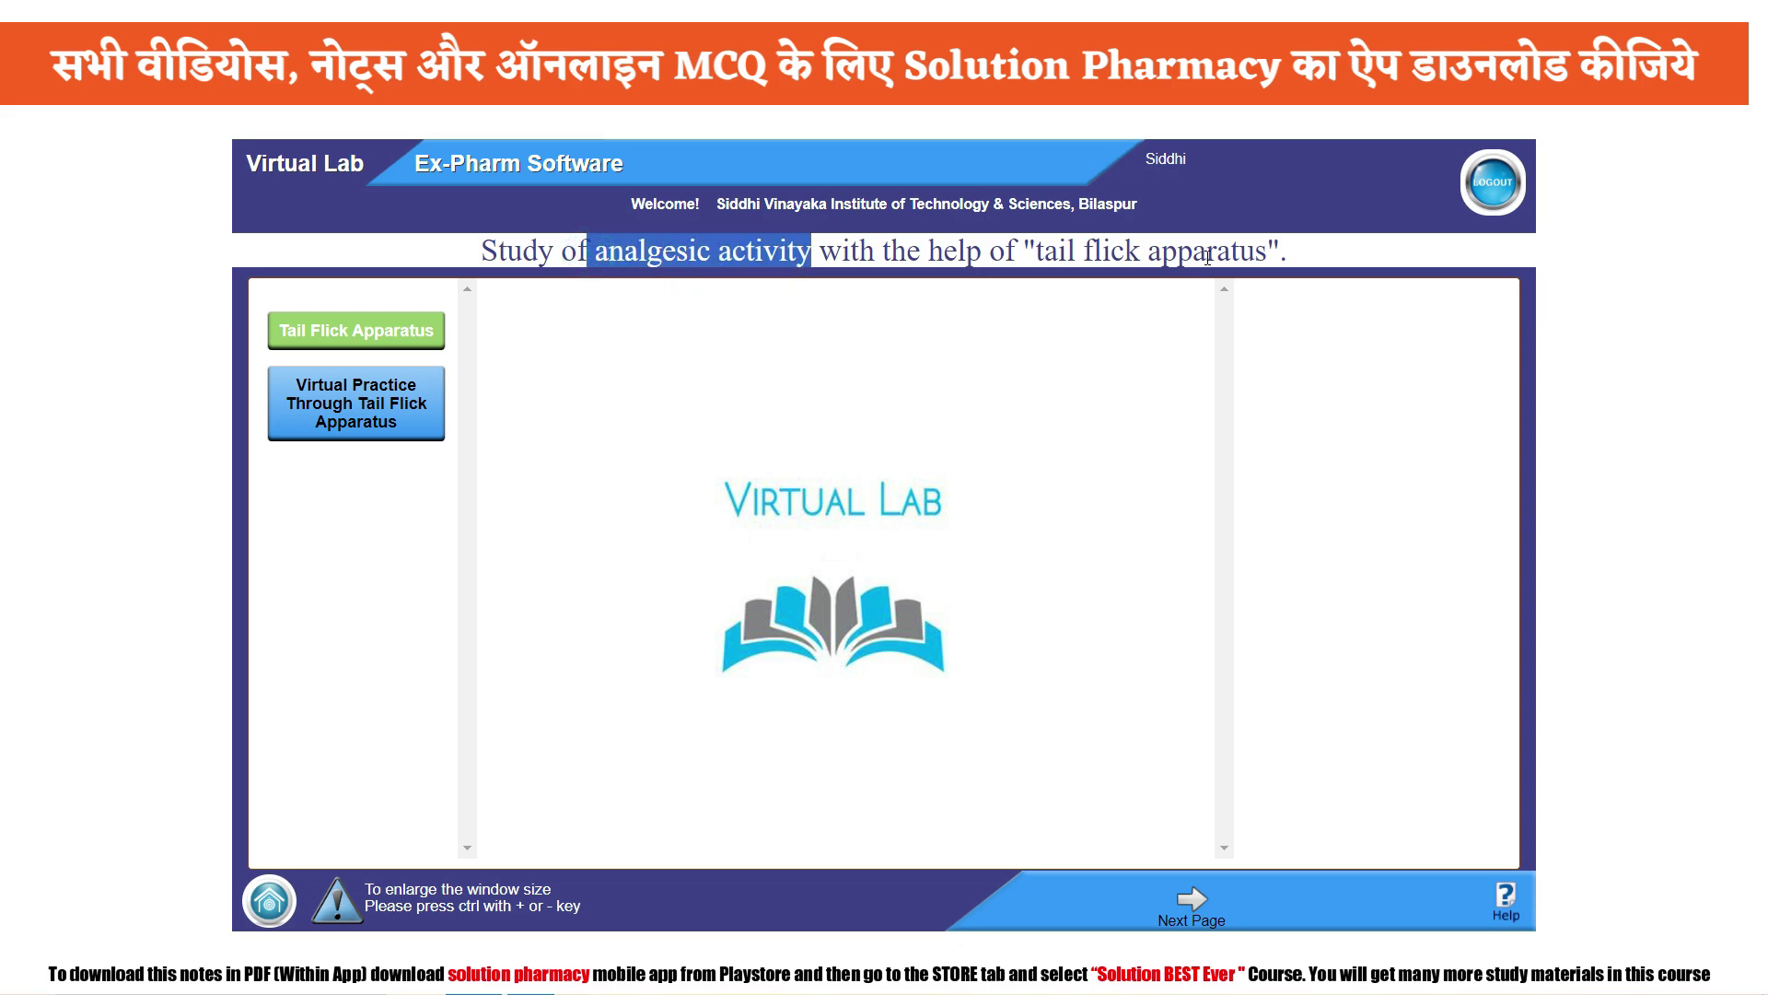
{"action": "left_click_drag", "start_coordinate": [1271, 254], "coordinate": [1031, 257]}
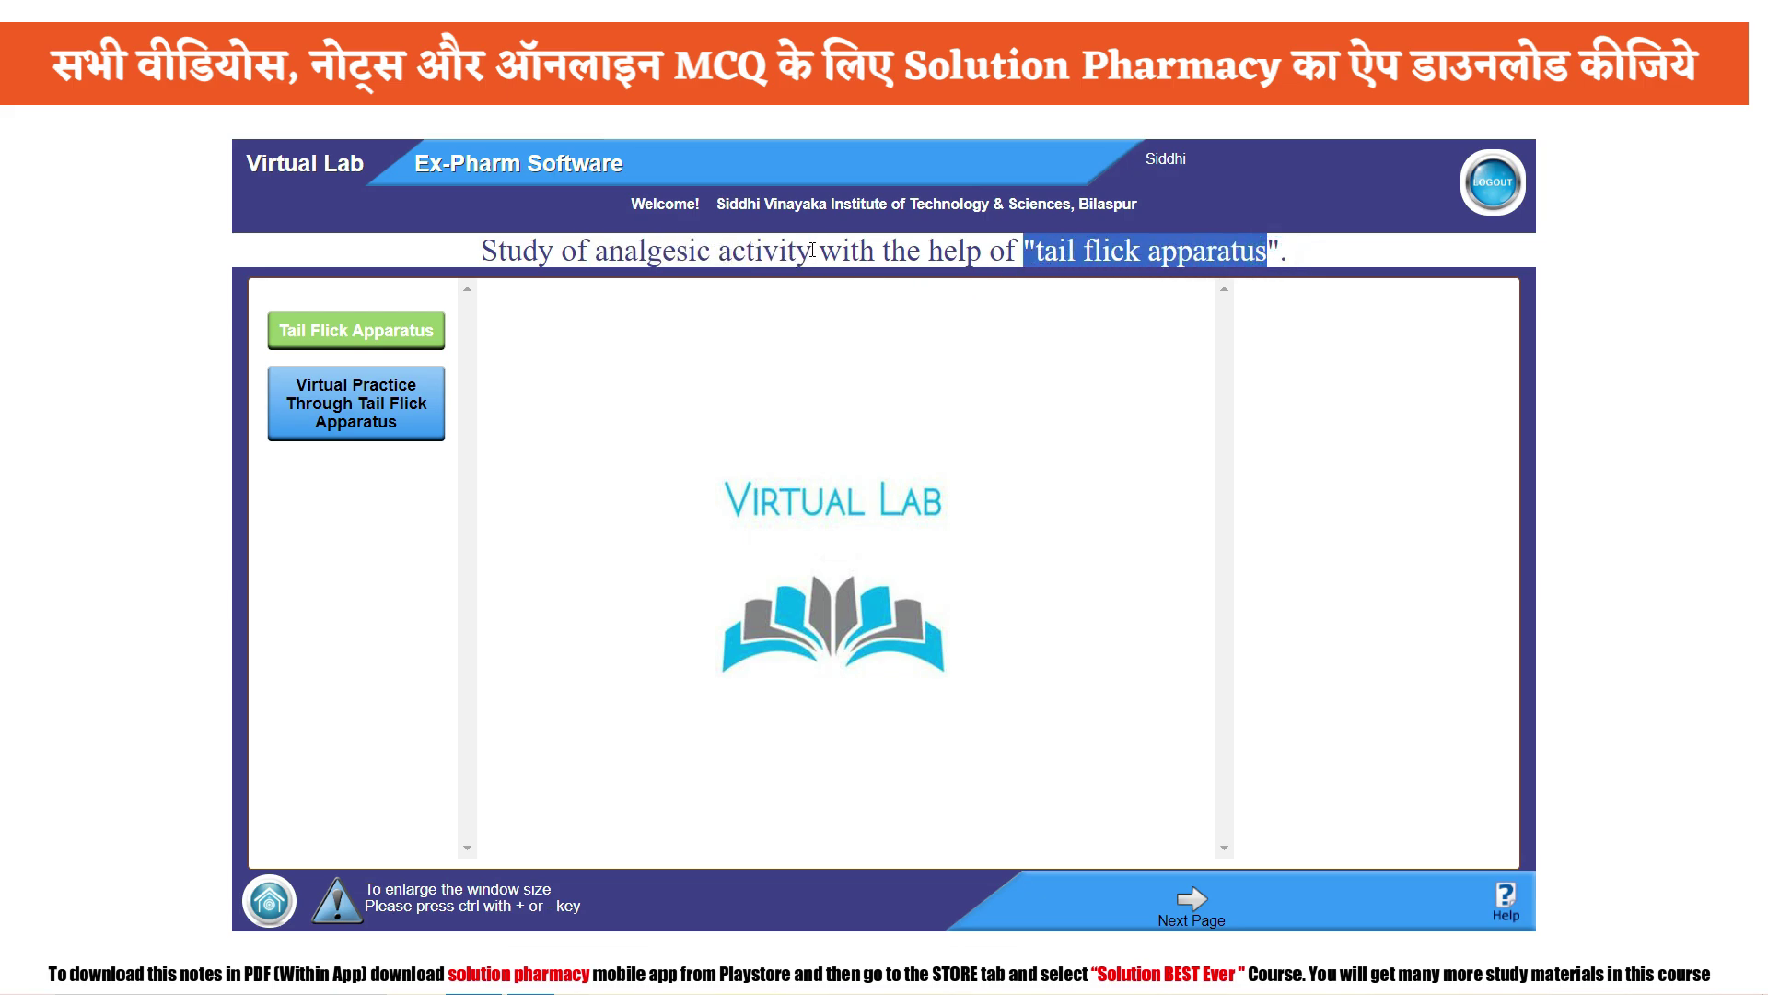
{"action": "left_click_drag", "start_coordinate": [813, 254], "coordinate": [597, 254]}
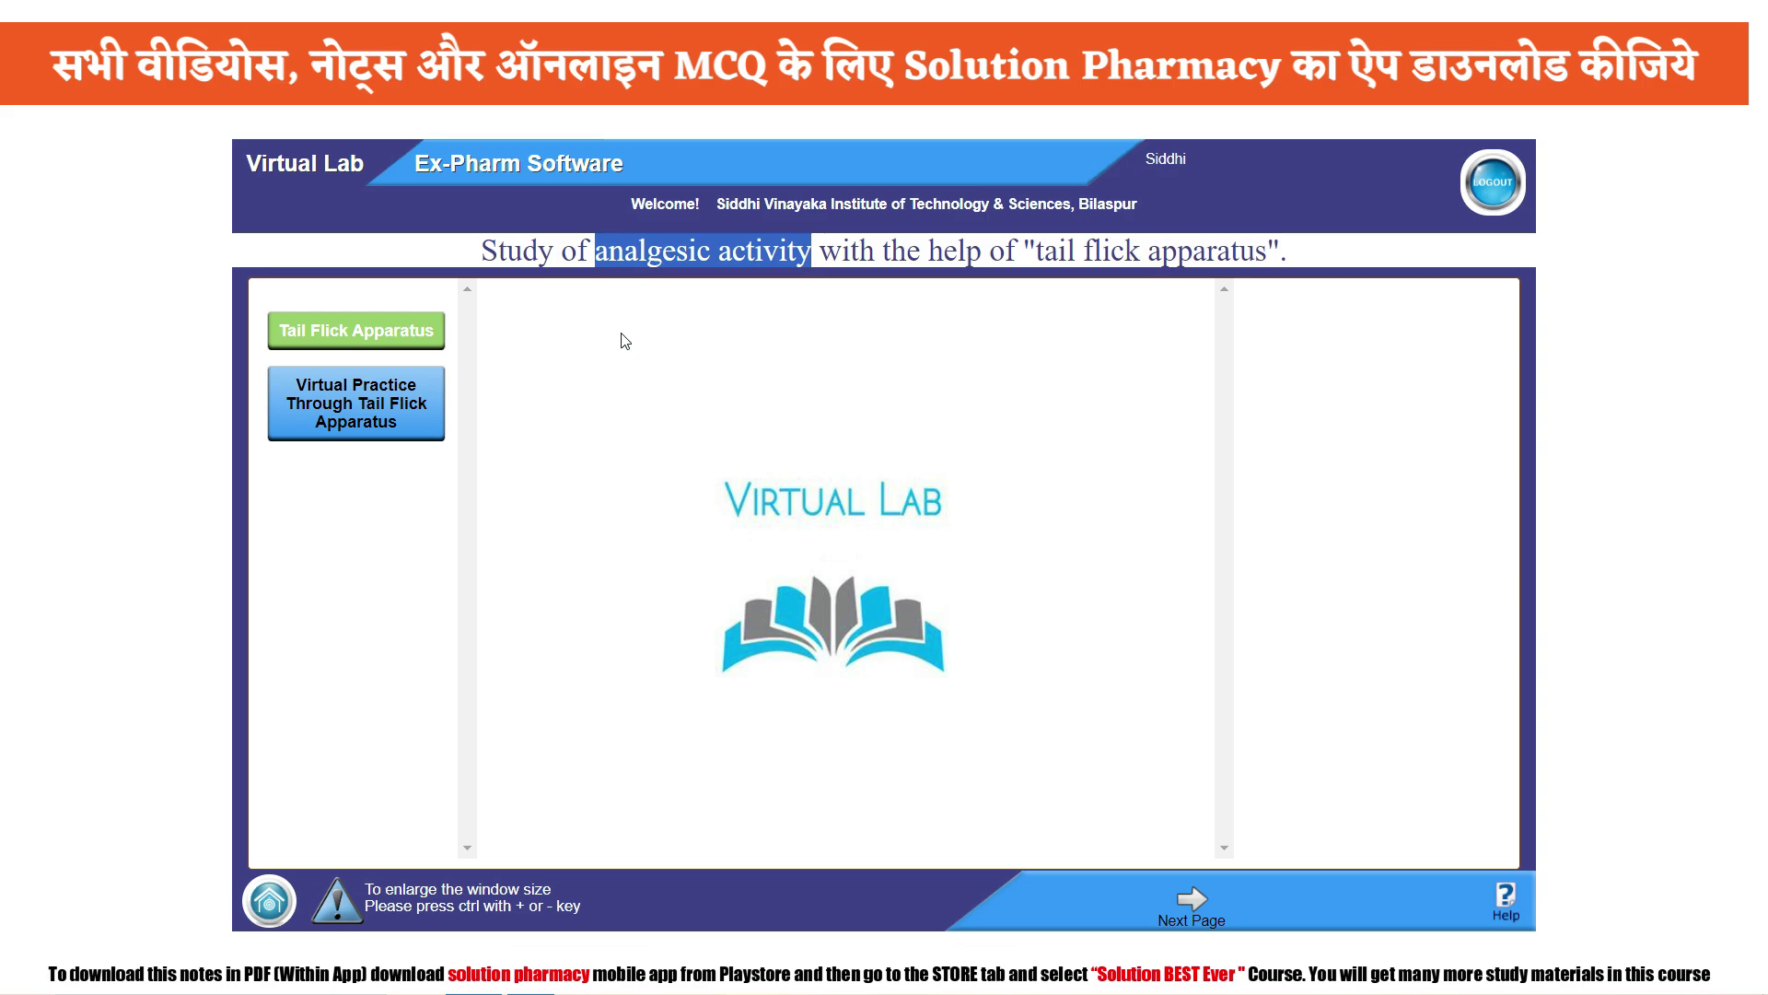
{"action": "left_click", "coordinate": [352, 423]}
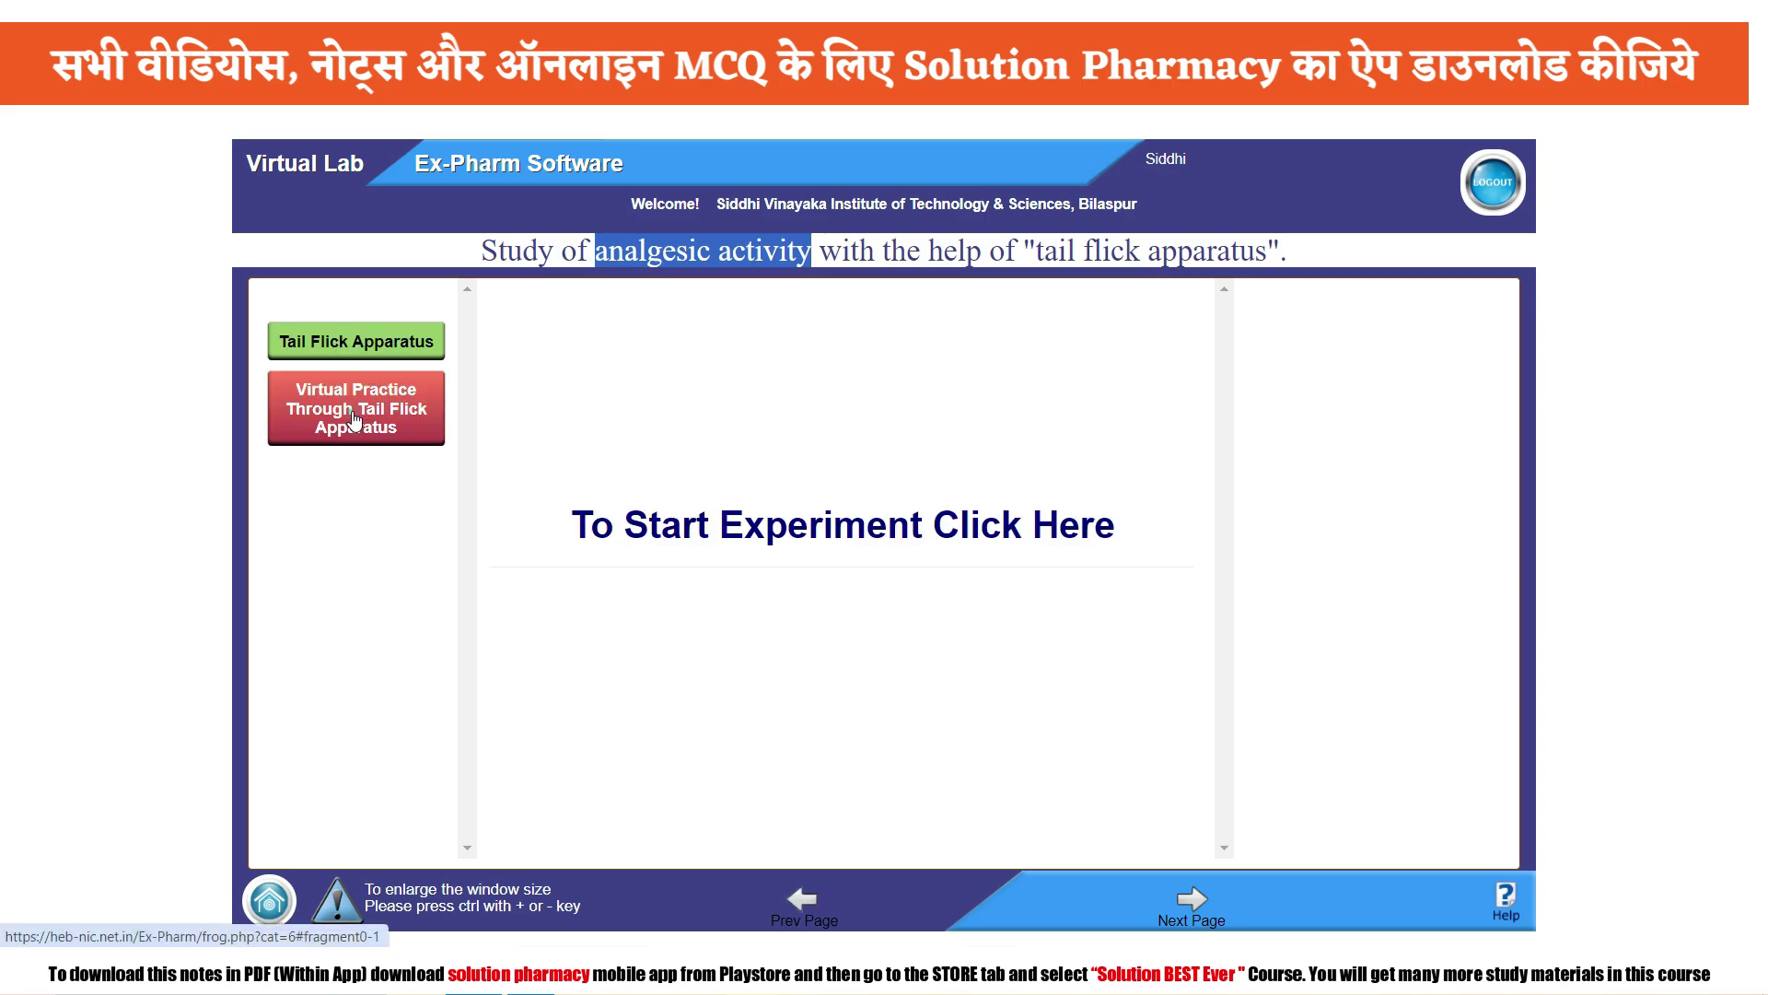
{"action": "left_click", "coordinate": [746, 536]}
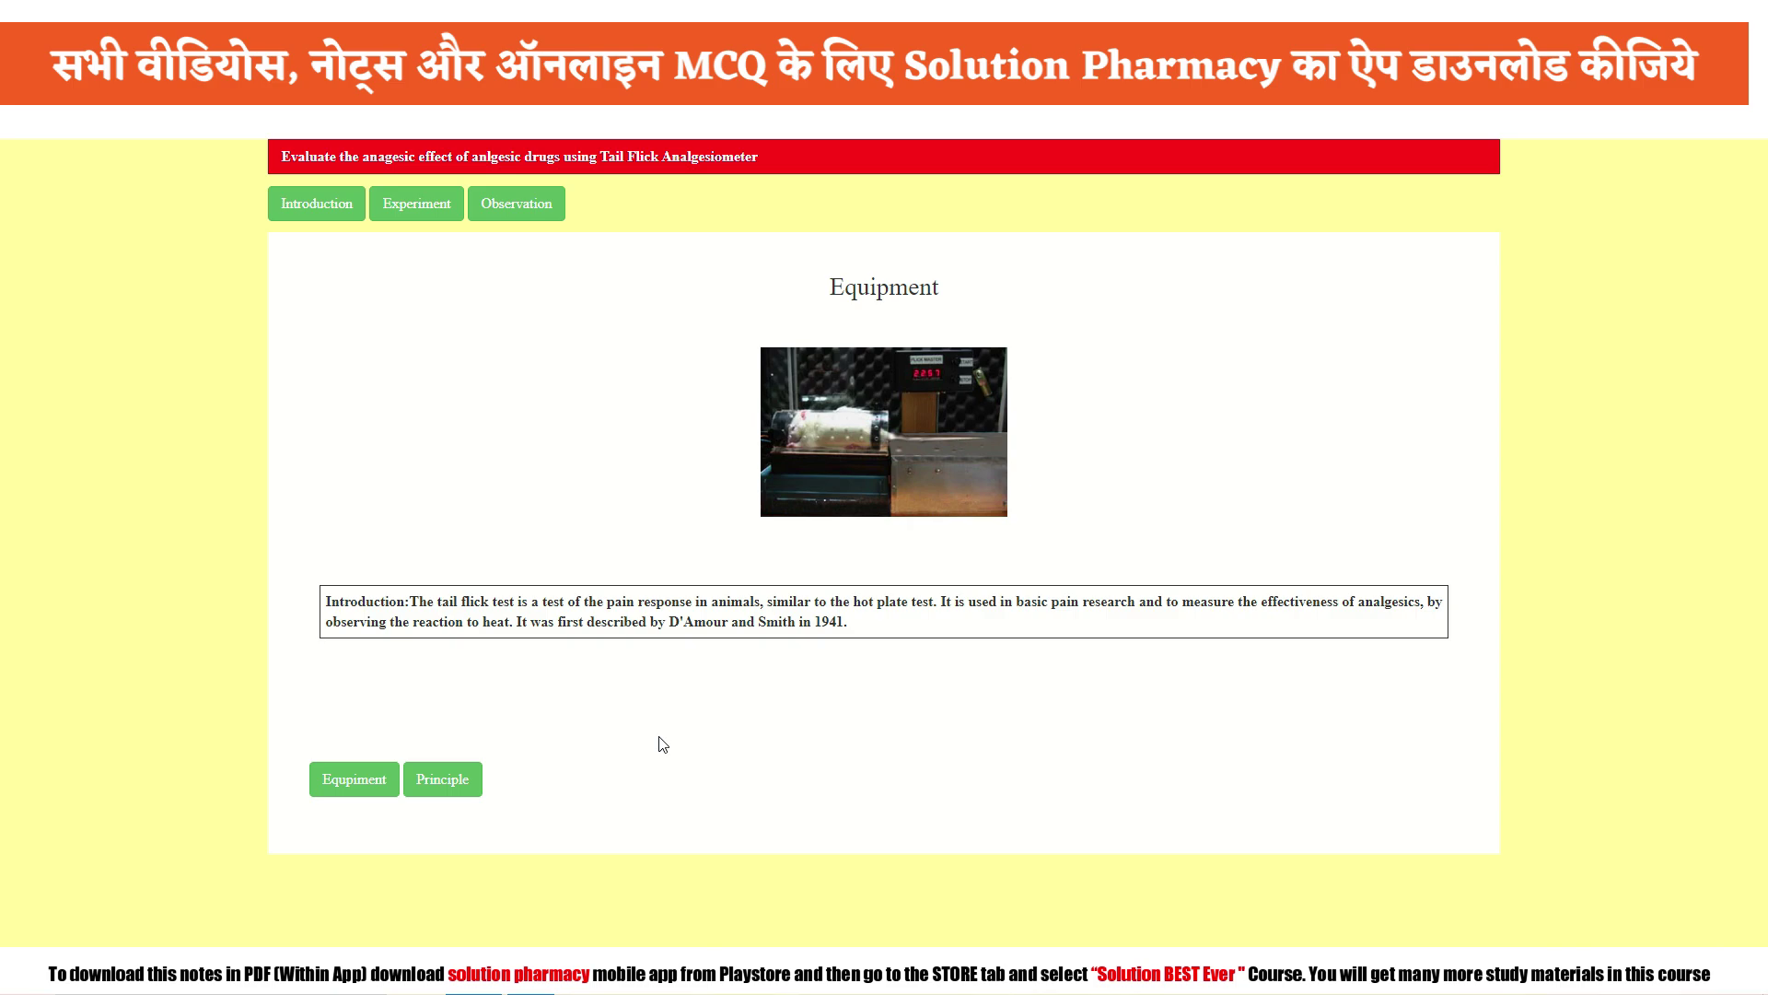
Step: Open the experiment, dismiss its instructions, and allot and treat the vehicle and Morphine groups of mice
{"action": "left_click", "coordinate": [397, 193]}
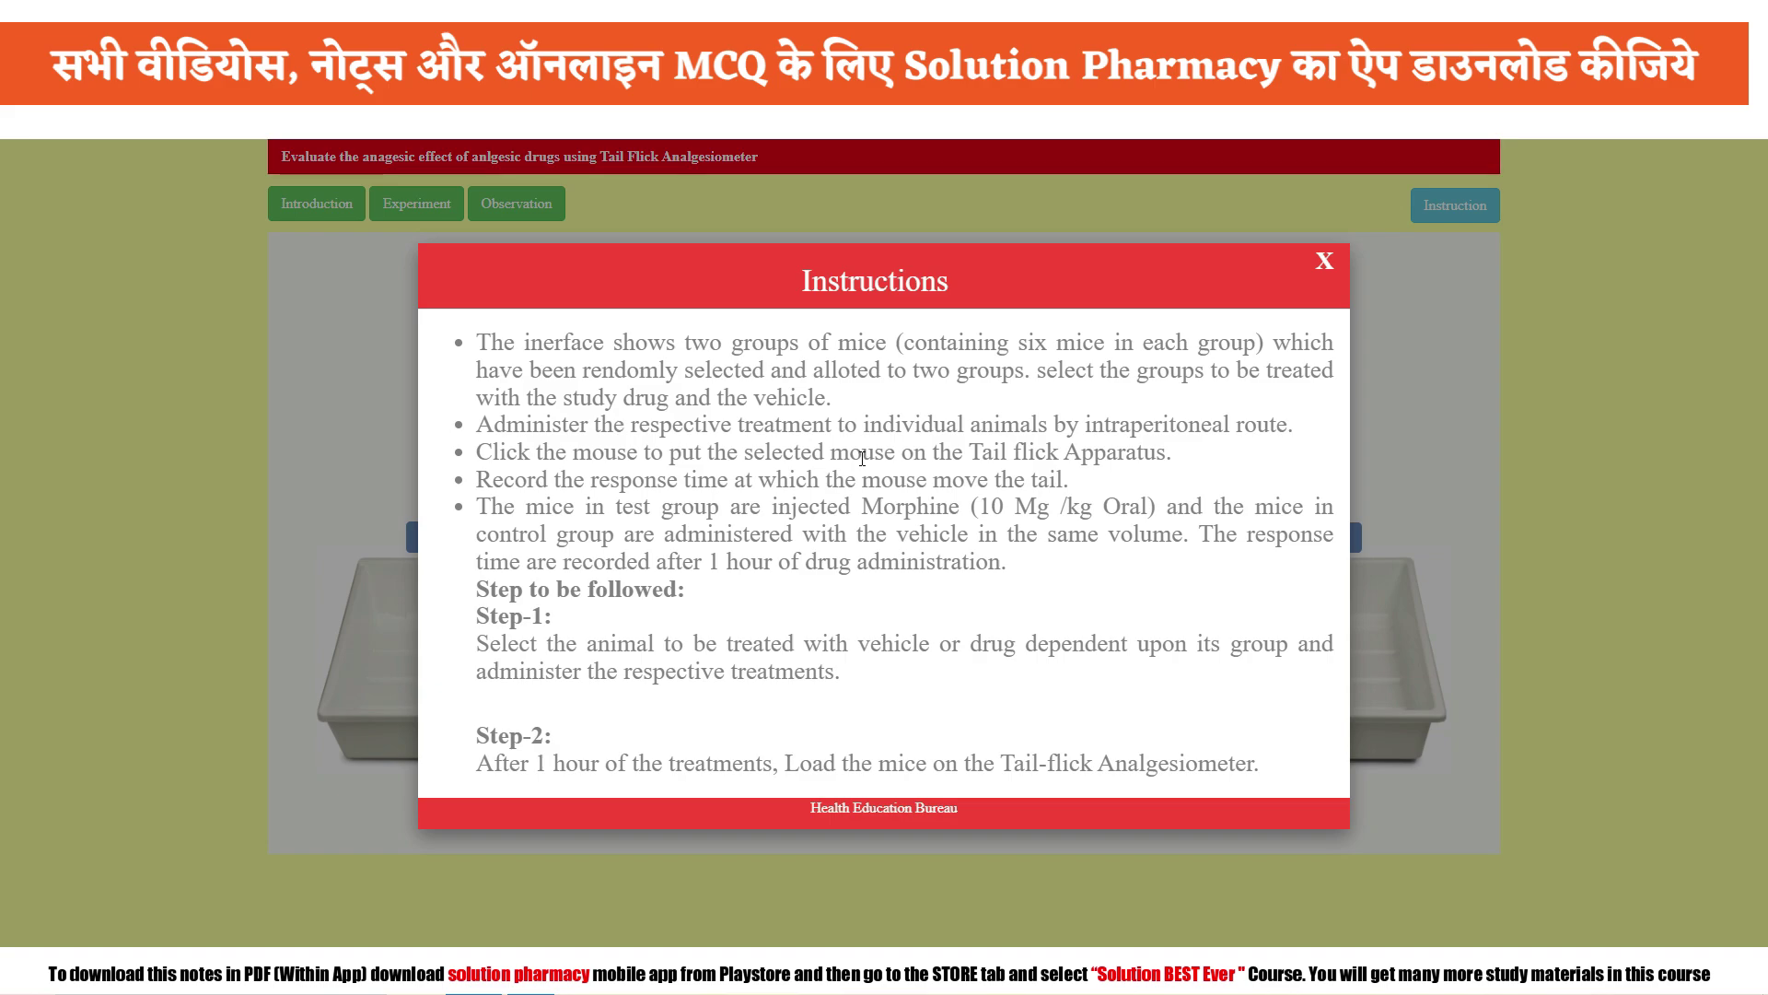
{"action": "left_click", "coordinate": [1331, 261]}
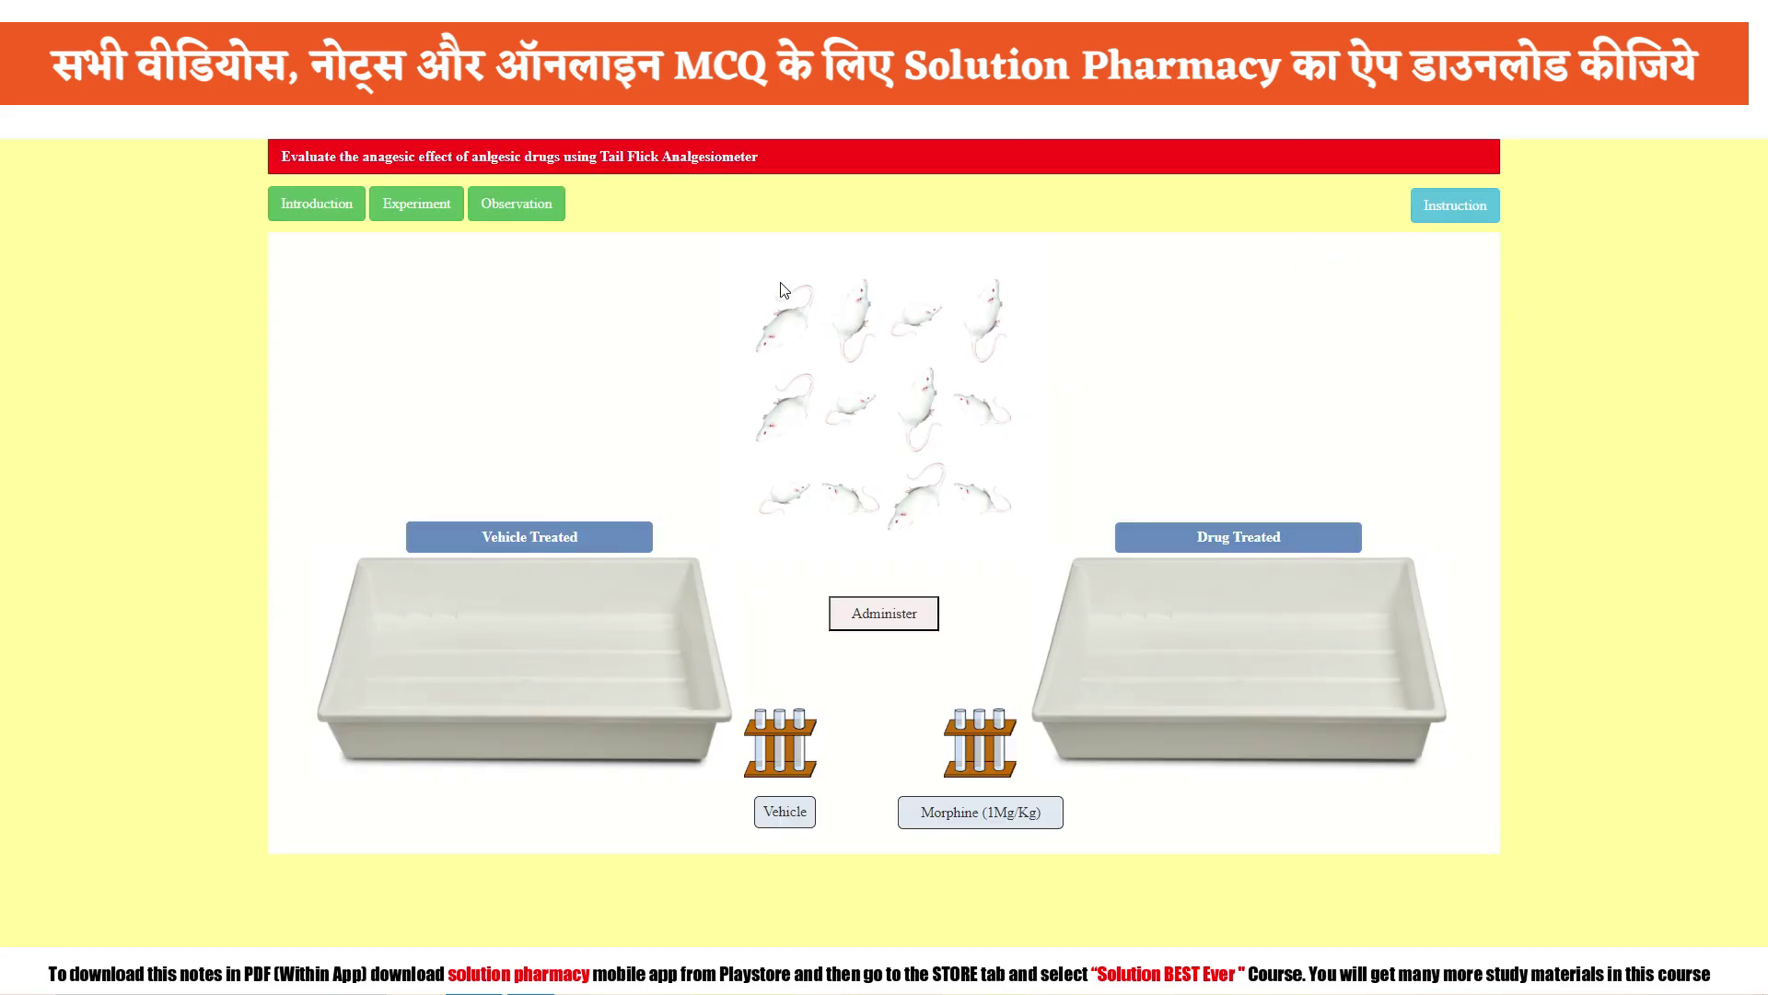
{"action": "left_click", "coordinate": [876, 623]}
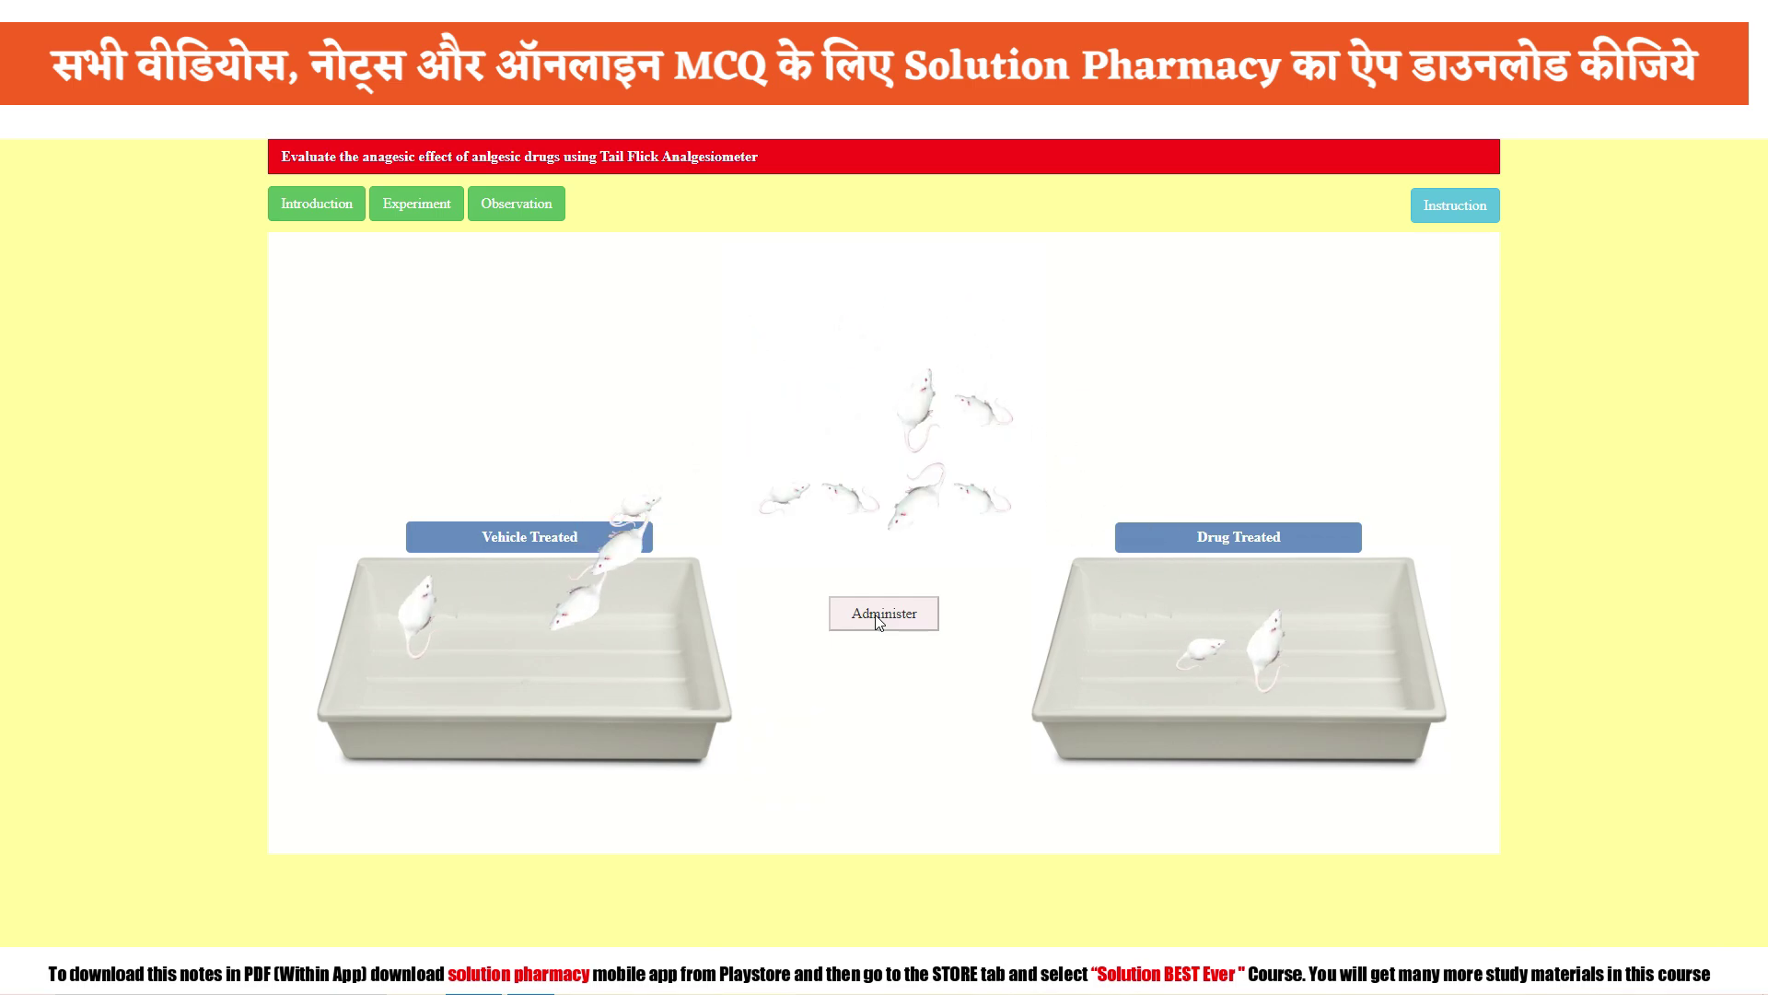
{"action": "left_click", "coordinate": [880, 614]}
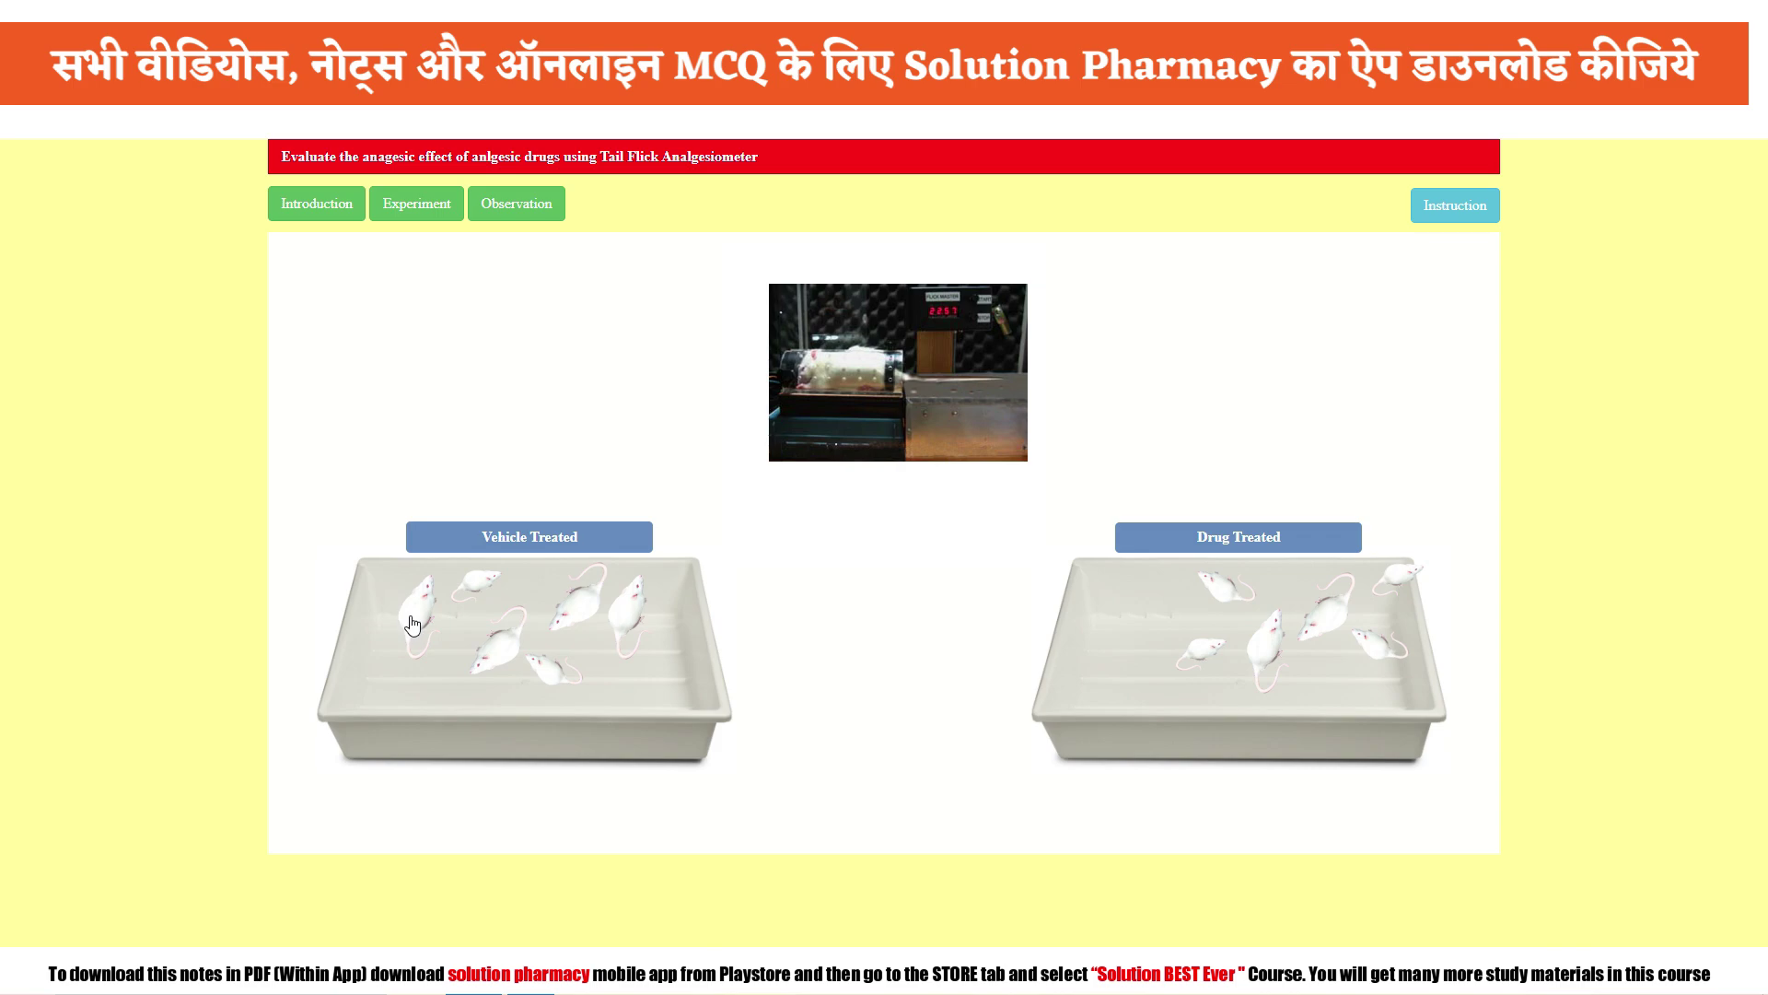
Step: Test the first two vehicle-treated mice on the tail flick apparatus and record their tail-flicking times as 8 and 13
{"action": "left_click_drag", "start_coordinate": [412, 636], "coordinate": [1008, 496]}
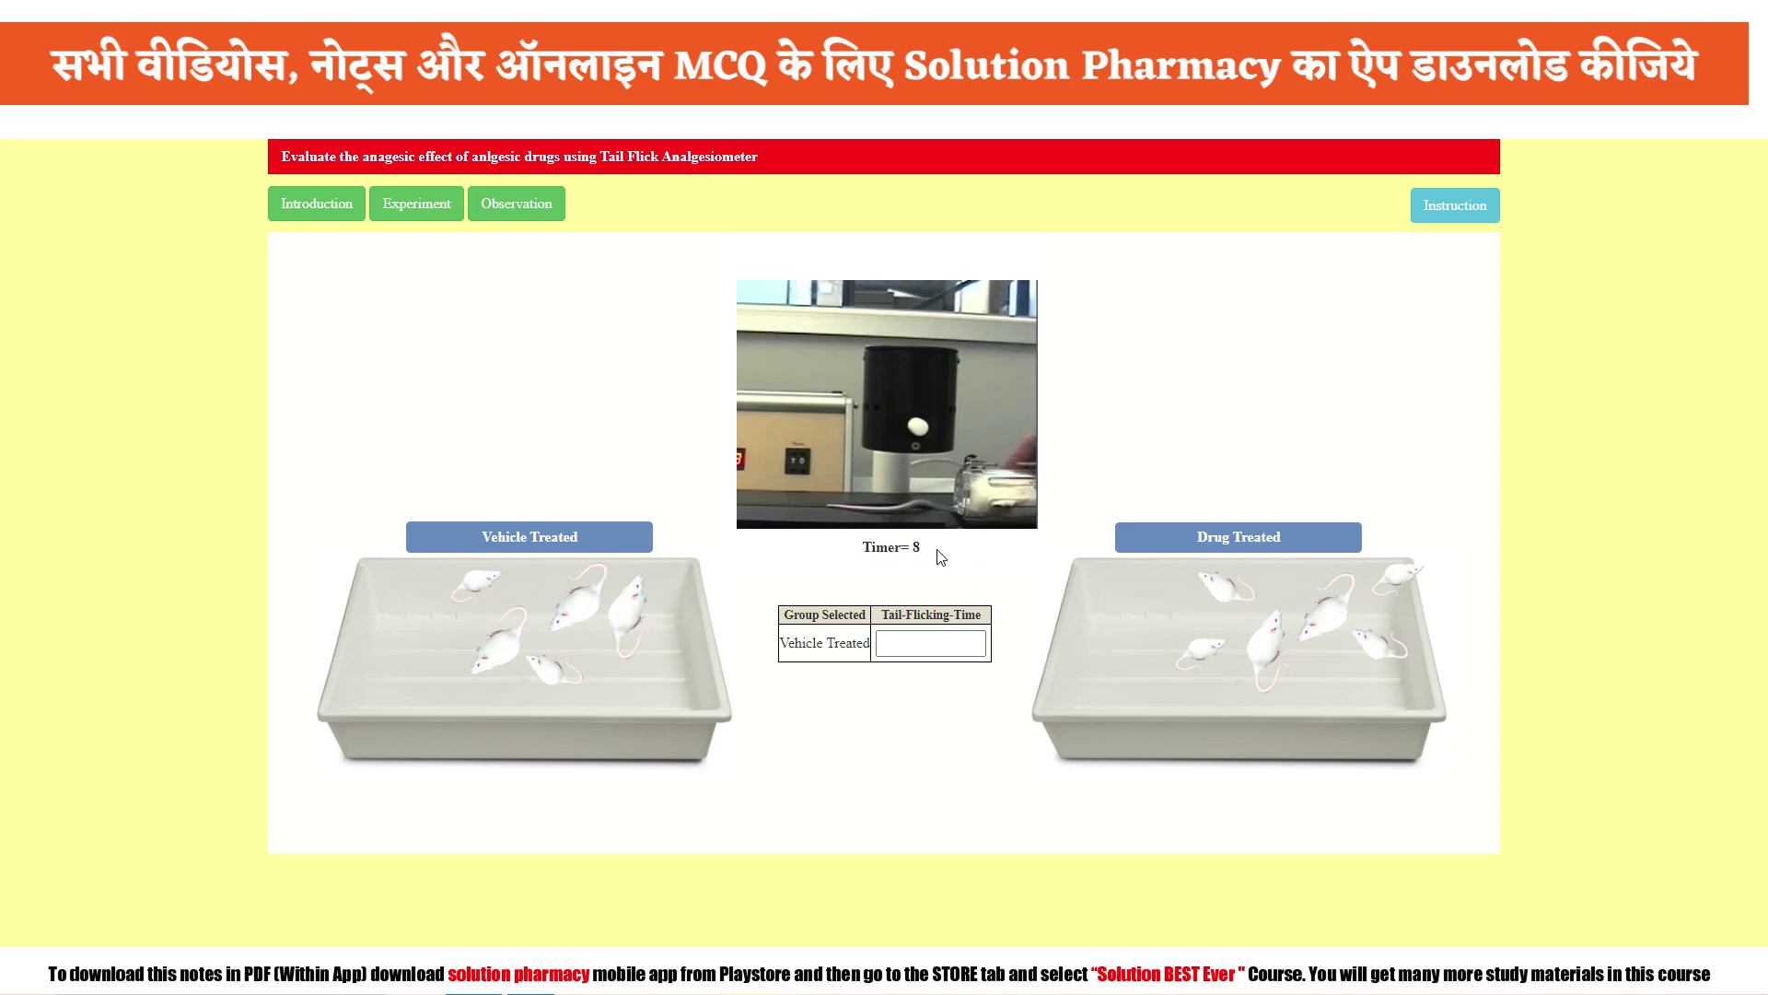
{"action": "mouse_move", "coordinate": [939, 553]}
{"action": "left_mouse_down"}
{"action": "mouse_move", "coordinate": [813, 541]}
{"action": "mouse_move", "coordinate": [887, 573]}
{"action": "mouse_move", "coordinate": [931, 545]}
{"action": "left_mouse_up"}
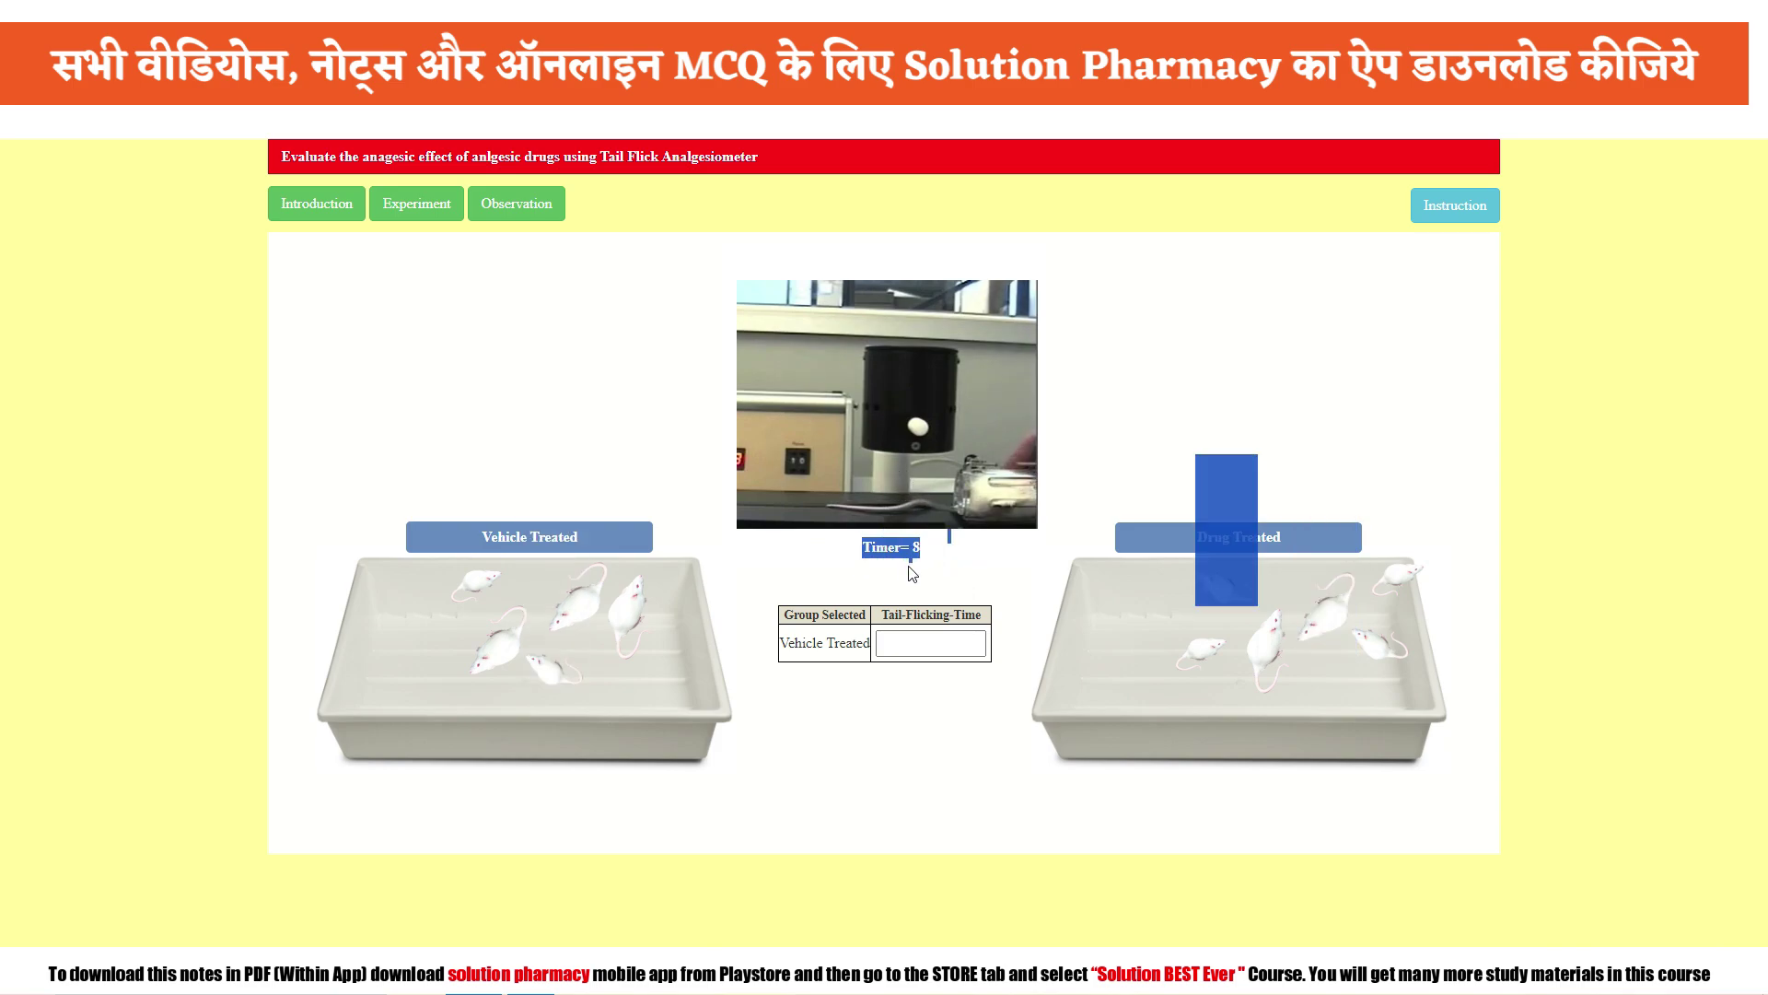
{"action": "left_click", "coordinate": [919, 642]}
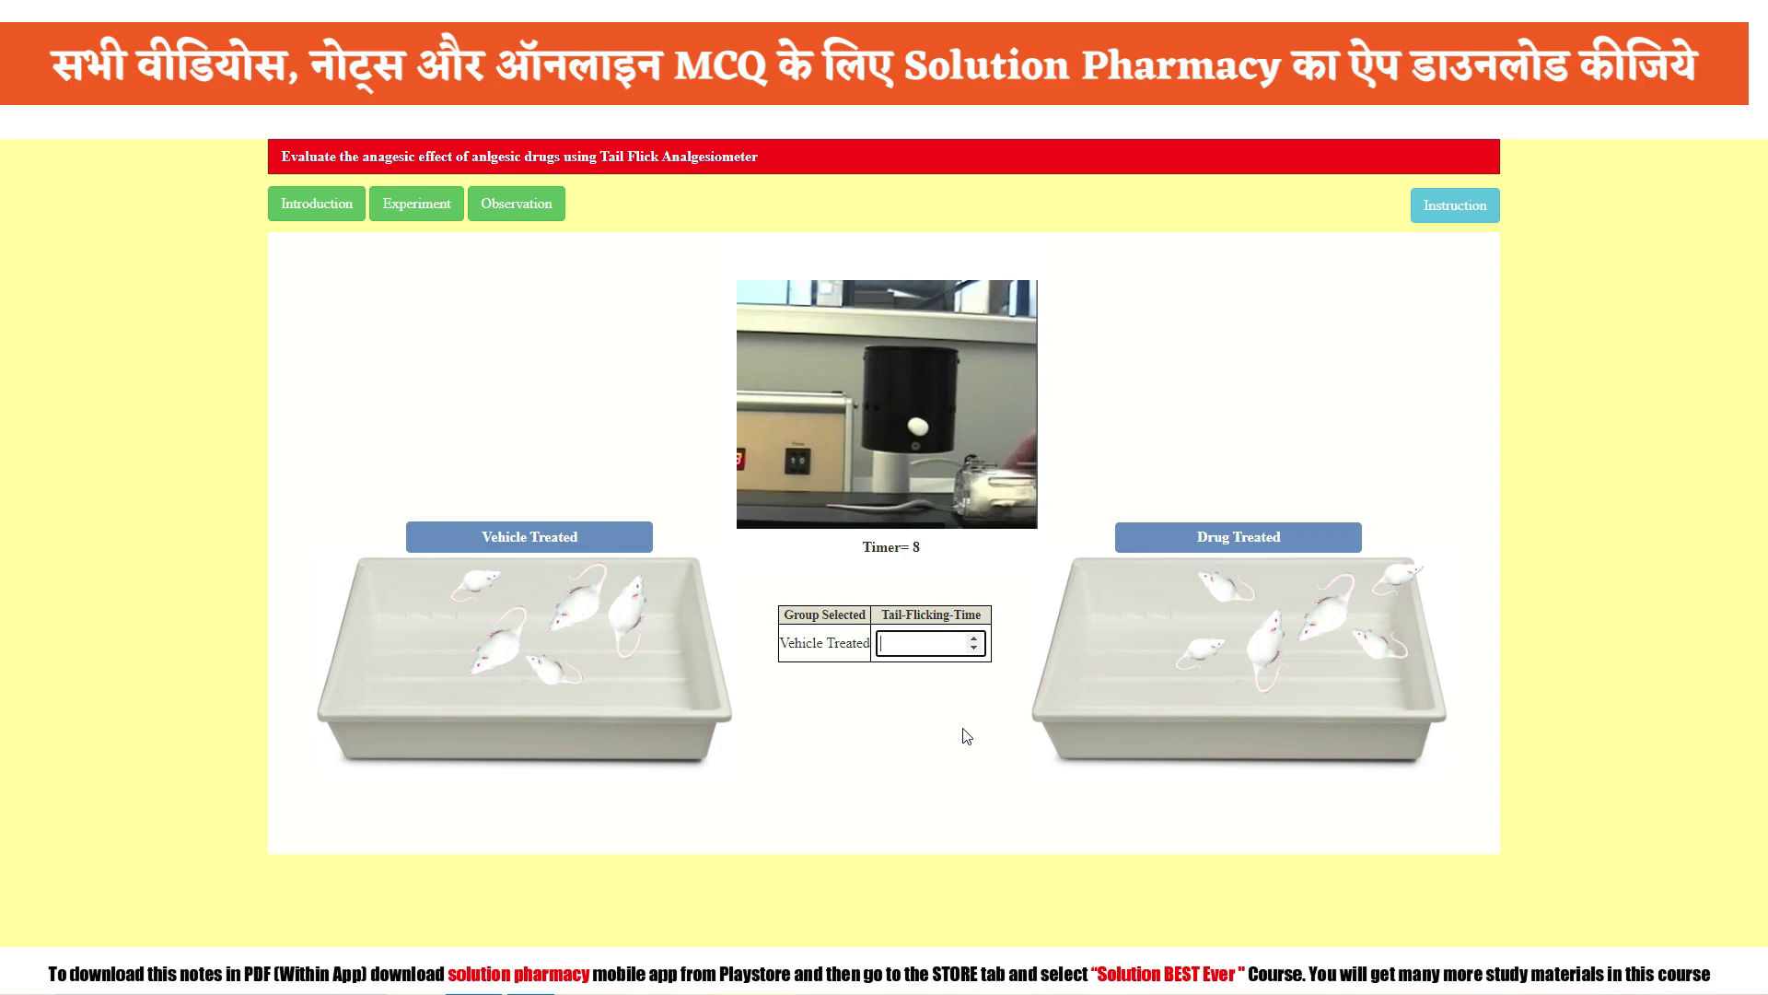
{"action": "type", "text": "8"}
{"action": "left_click", "coordinate": [488, 662]}
{"action": "left_click", "coordinate": [910, 647]}
{"action": "type", "text": "13"}
Step: Test the third and fourth vehicle-treated mice and record their tail-flicking times as 13 and 9
{"action": "left_click", "coordinate": [594, 611]}
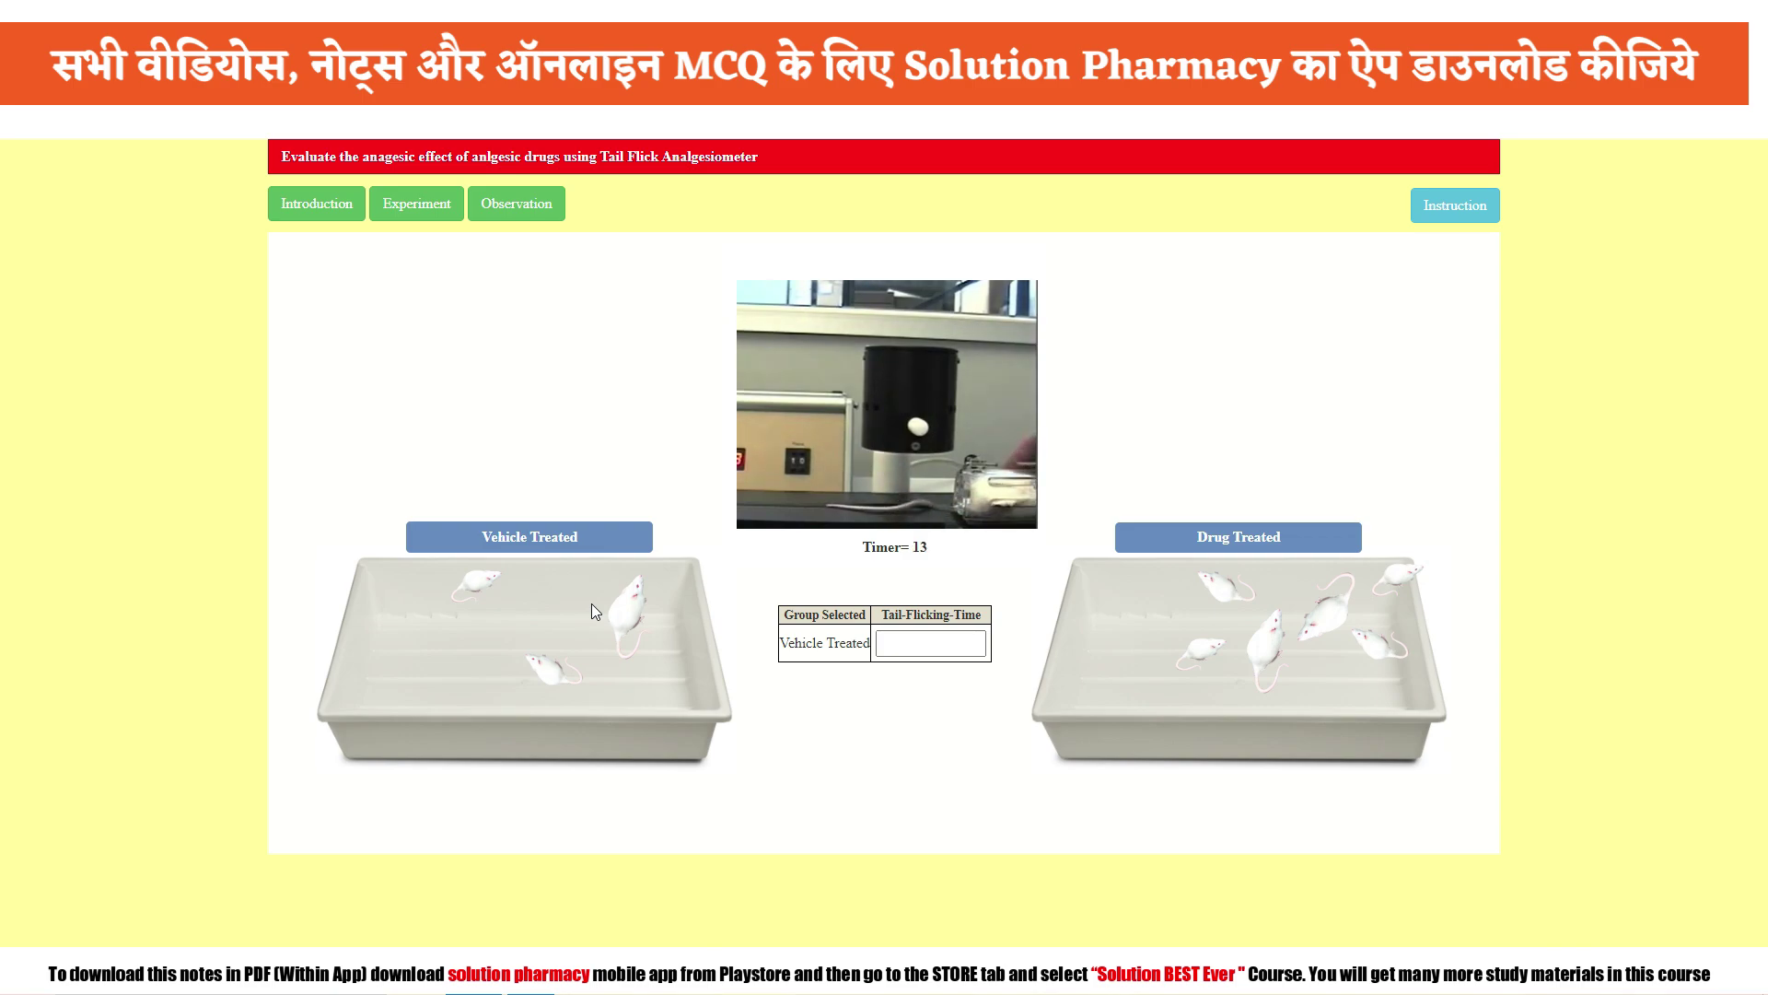
{"action": "left_click", "coordinate": [932, 643]}
{"action": "type", "text": "13"}
{"action": "left_click", "coordinate": [624, 615]}
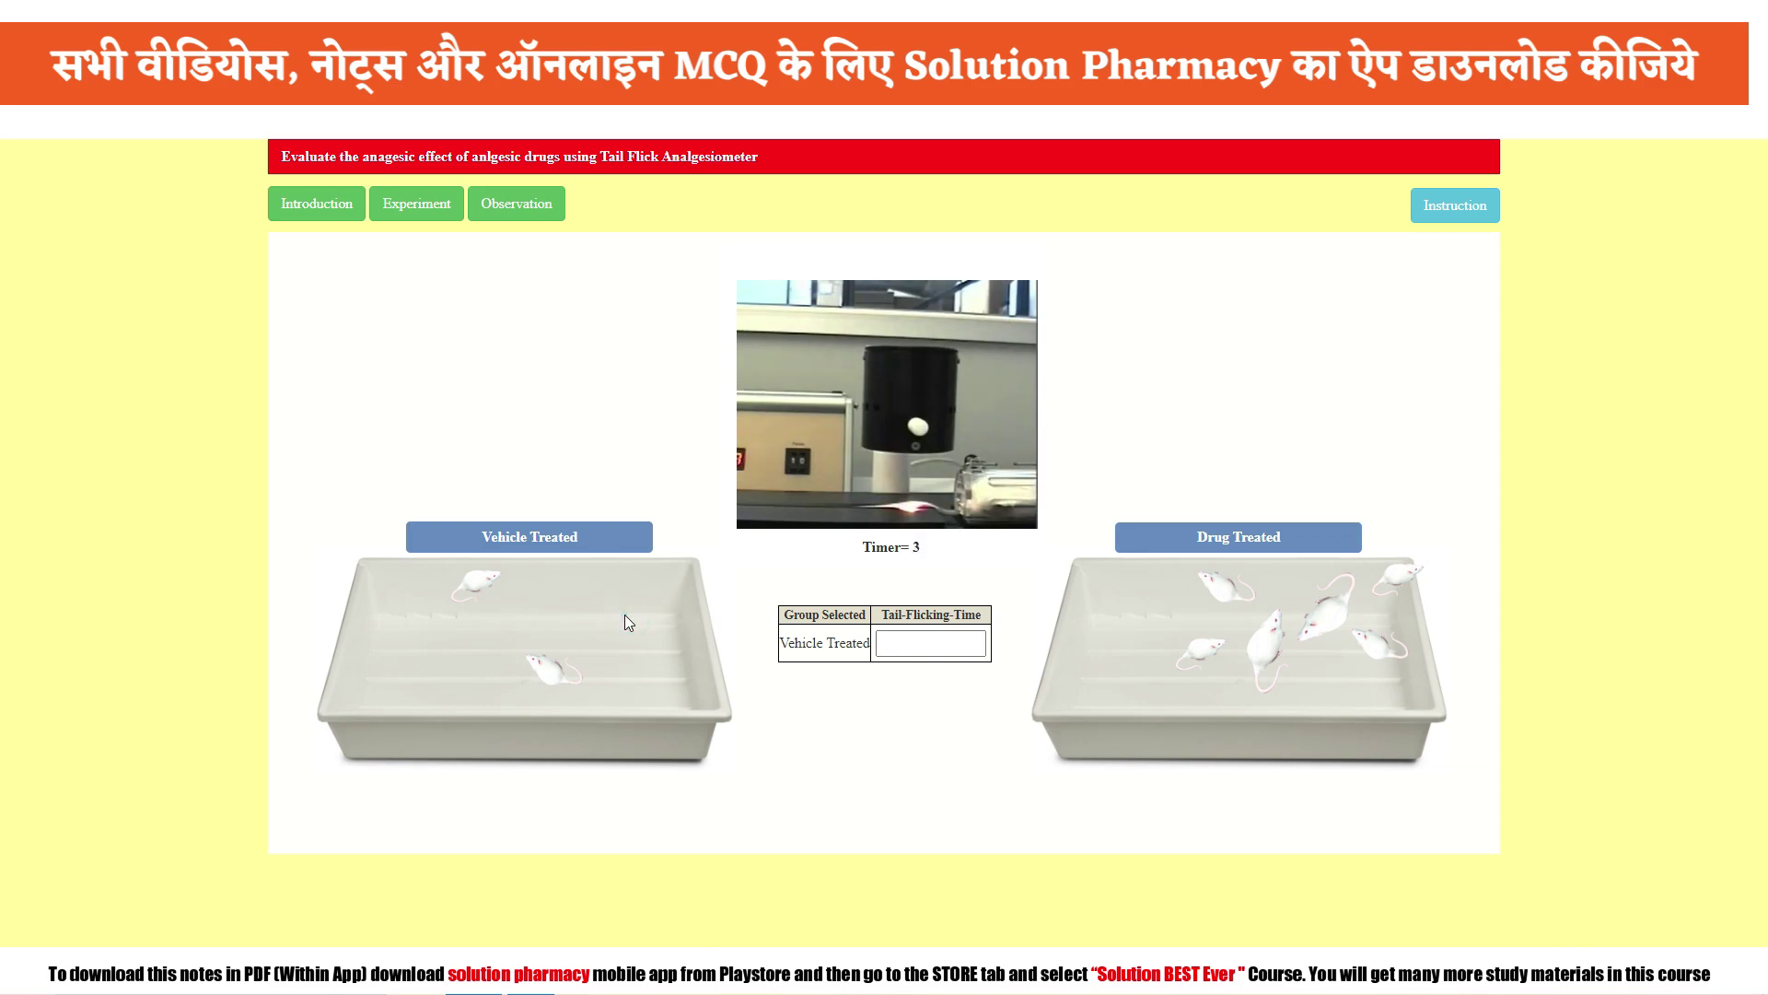
{"action": "left_click", "coordinate": [933, 641]}
{"action": "type", "text": "9"}
Step: Test the last two vehicle-treated mice and record their tail-flicking times as 14 and 10
{"action": "left_click", "coordinate": [546, 677]}
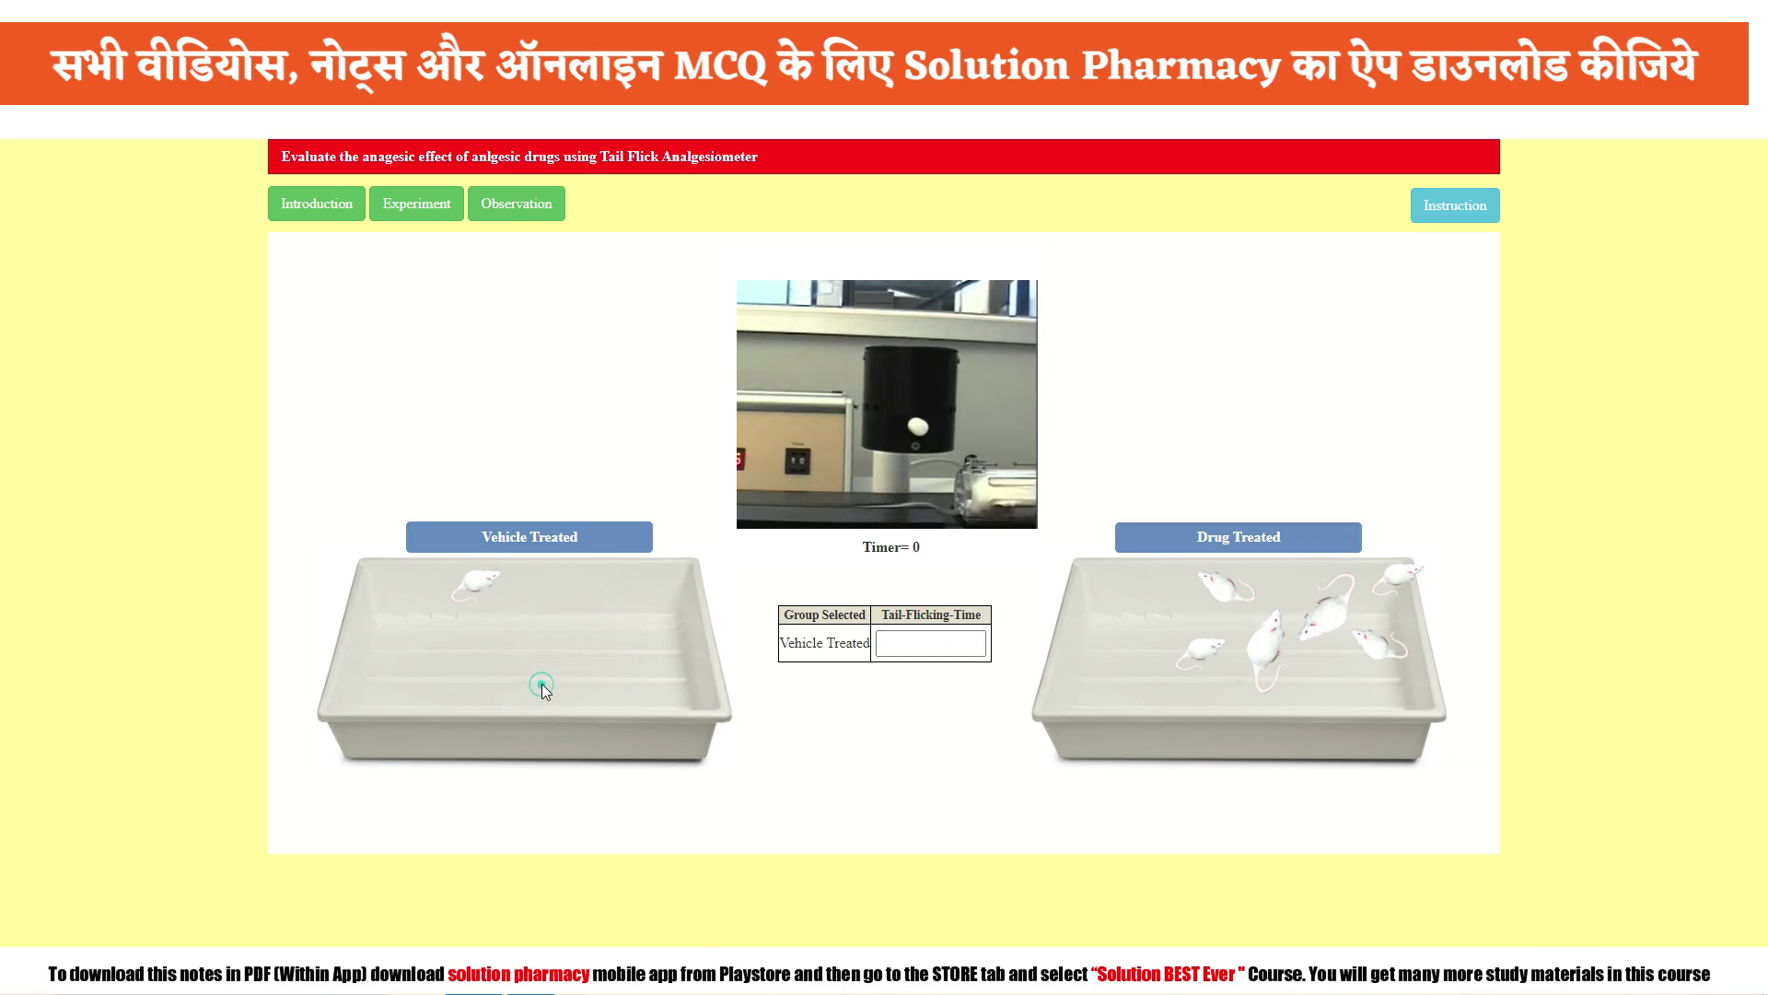
{"action": "left_click", "coordinate": [912, 645]}
{"action": "type", "text": "14"}
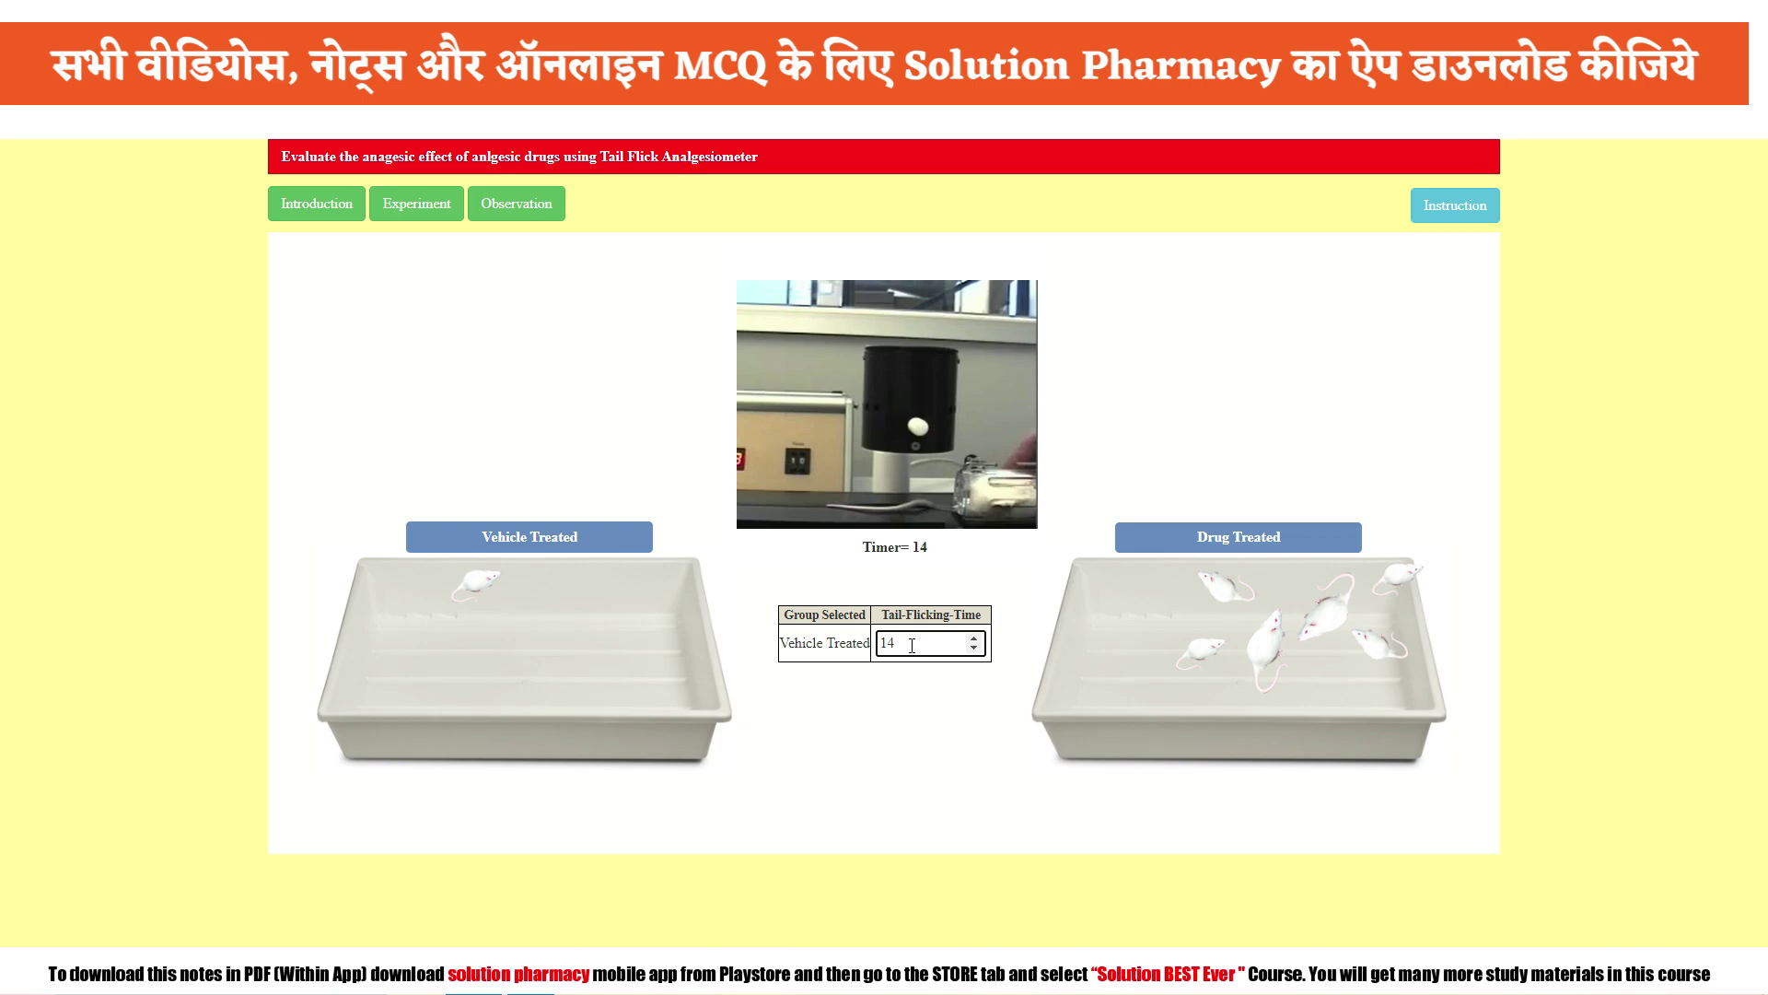
{"action": "left_click", "coordinate": [477, 583]}
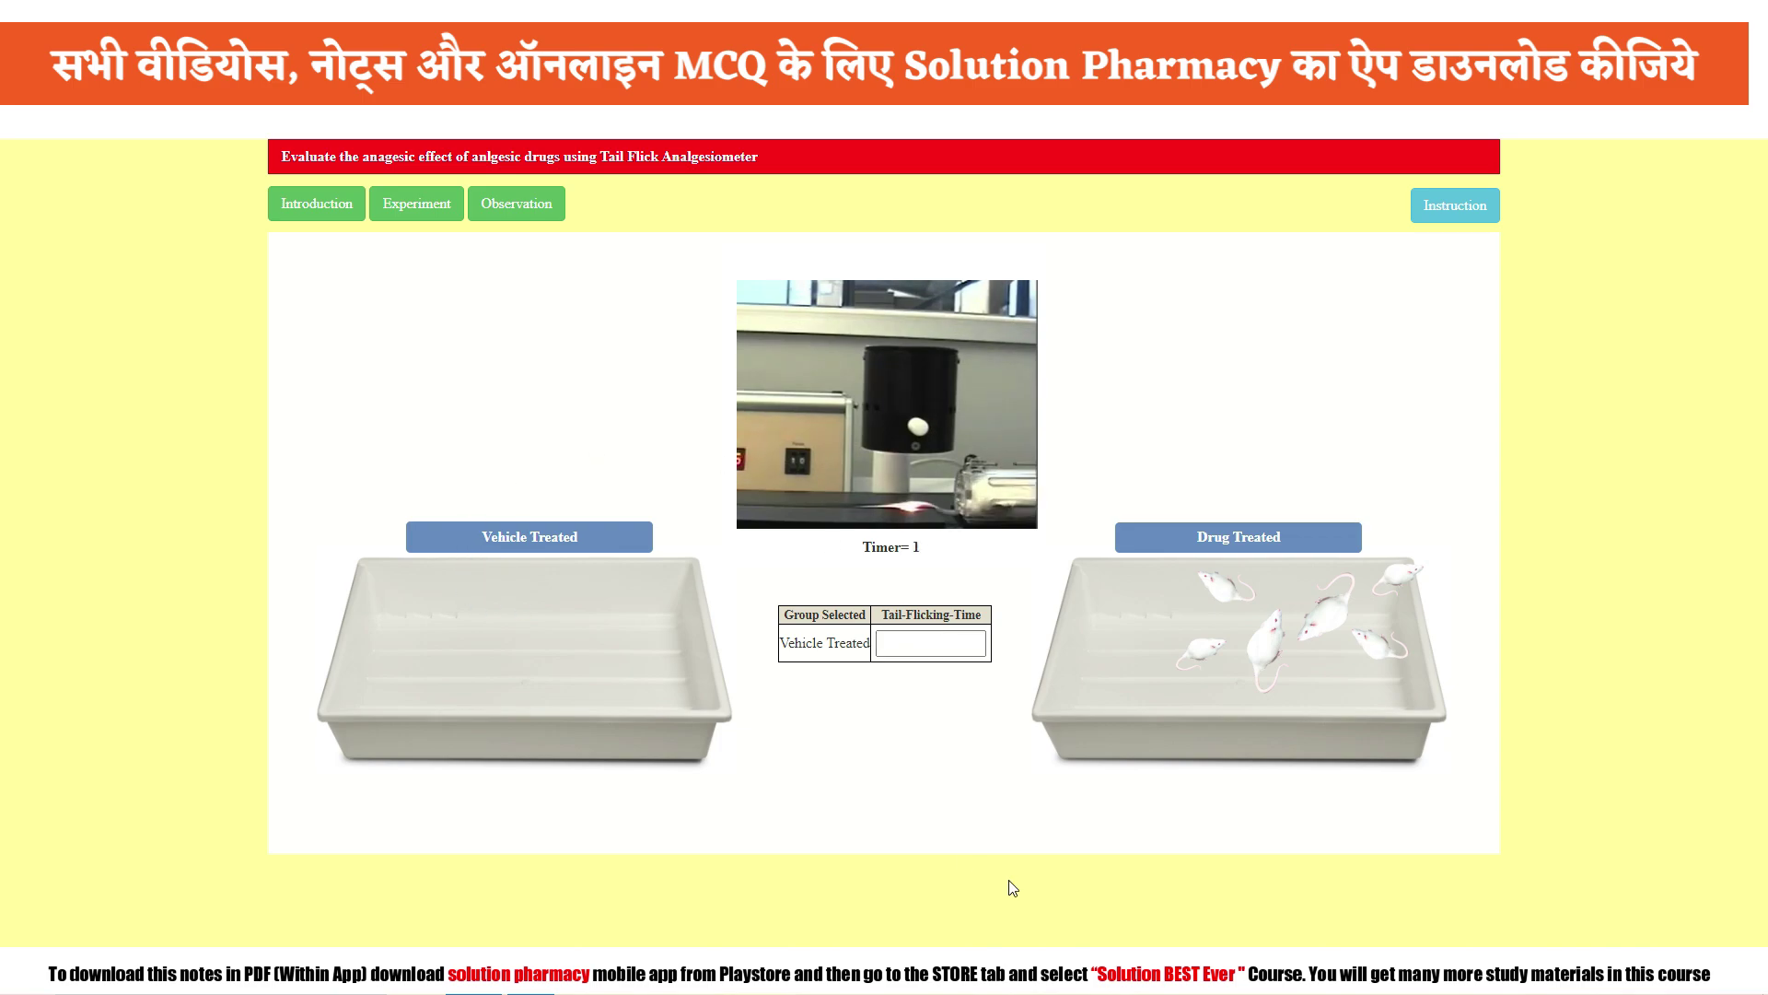
{"action": "left_click", "coordinate": [905, 649]}
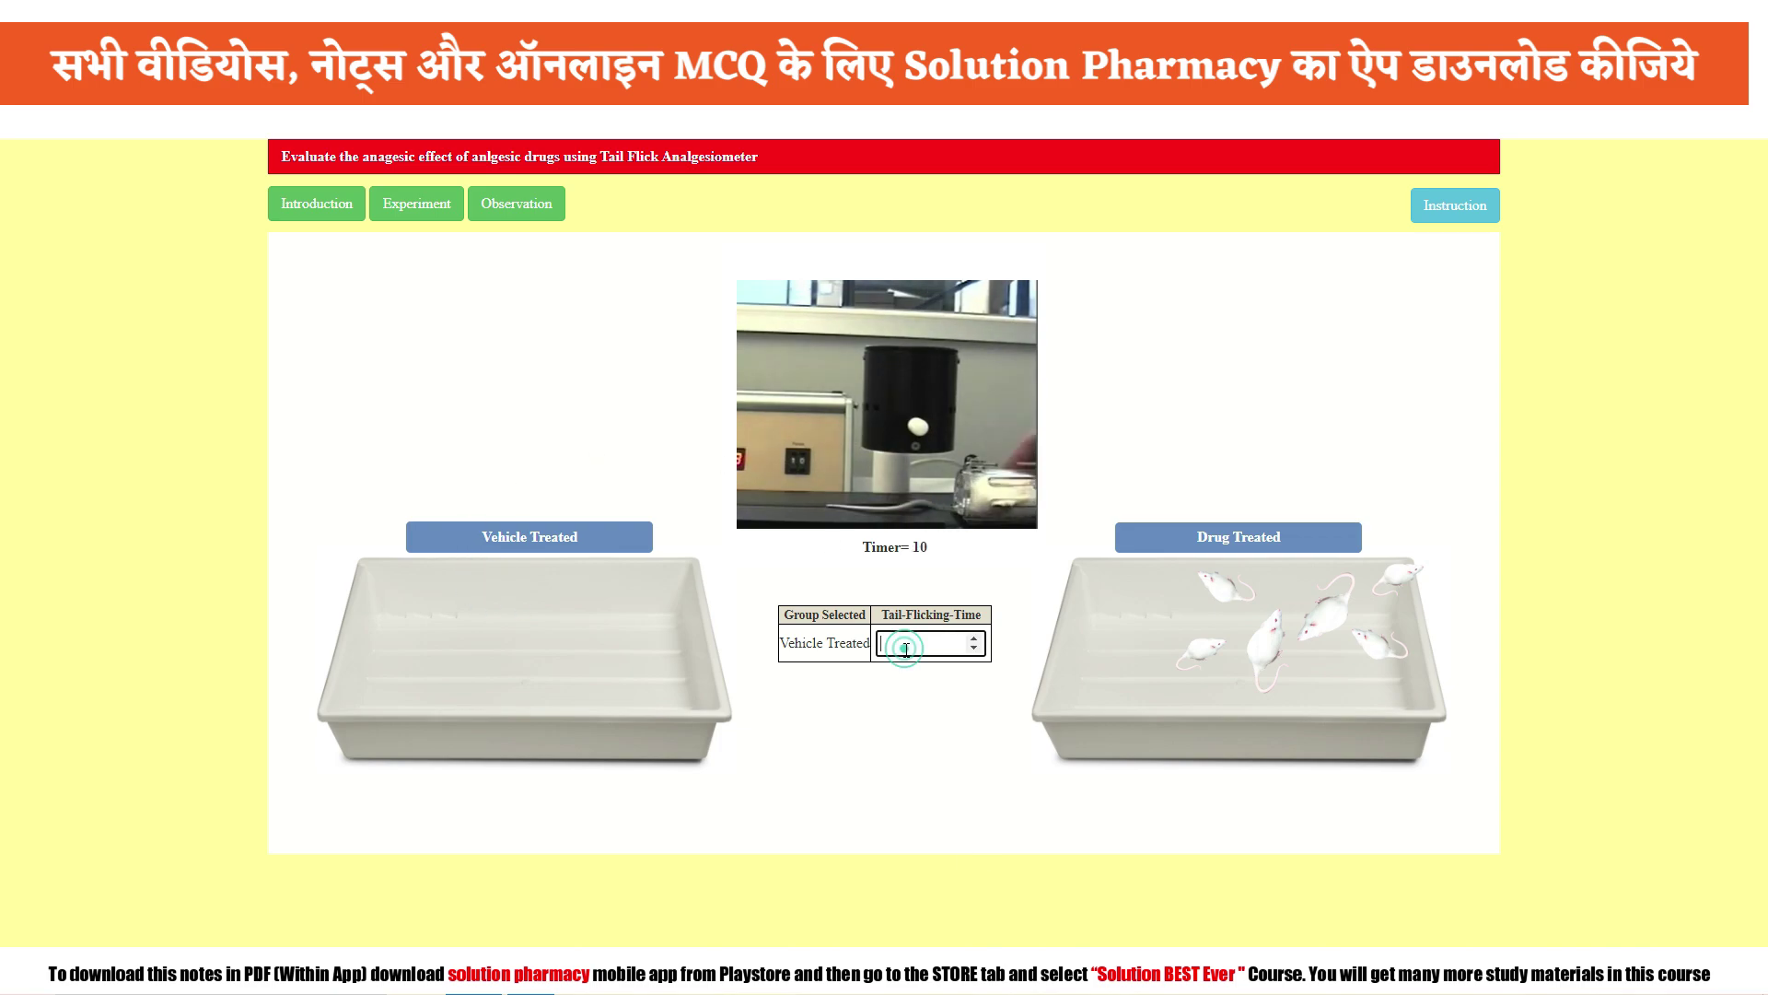
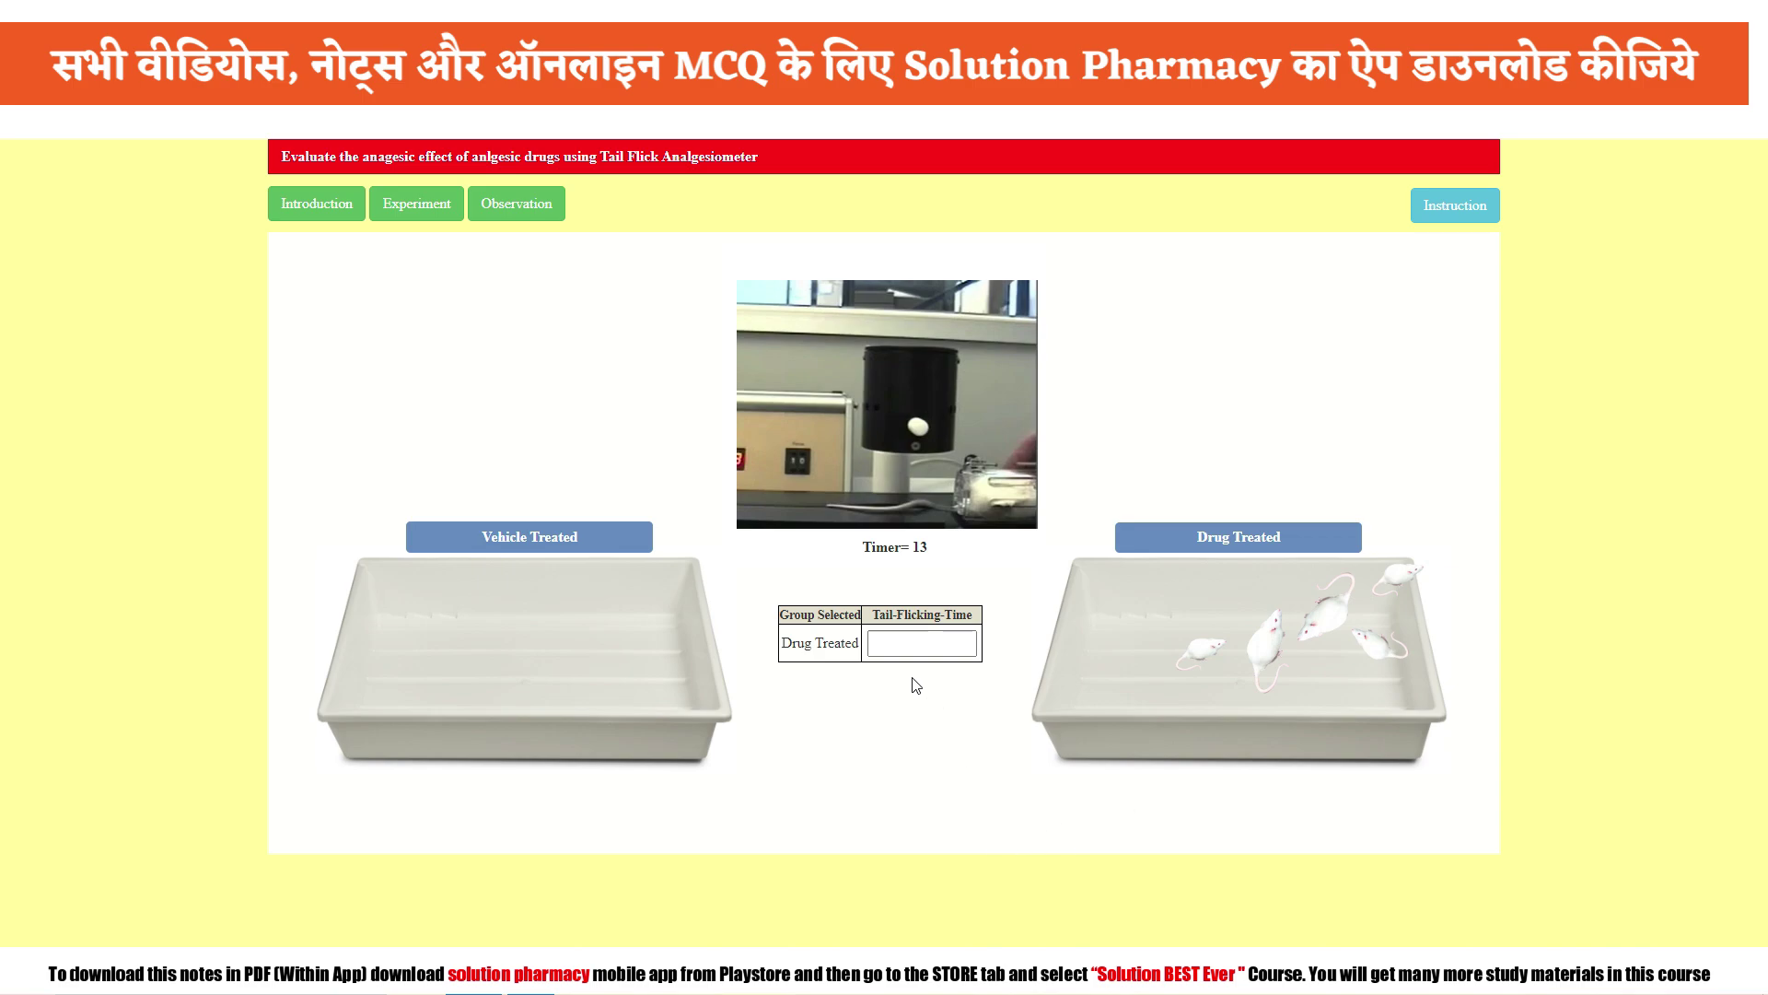
Step: Test the first two drug-treated mice and record their tail-flicking times as 13 and 16
{"action": "left_click", "coordinate": [889, 645]}
{"action": "type", "text": "13"}
{"action": "left_click", "coordinate": [1256, 663]}
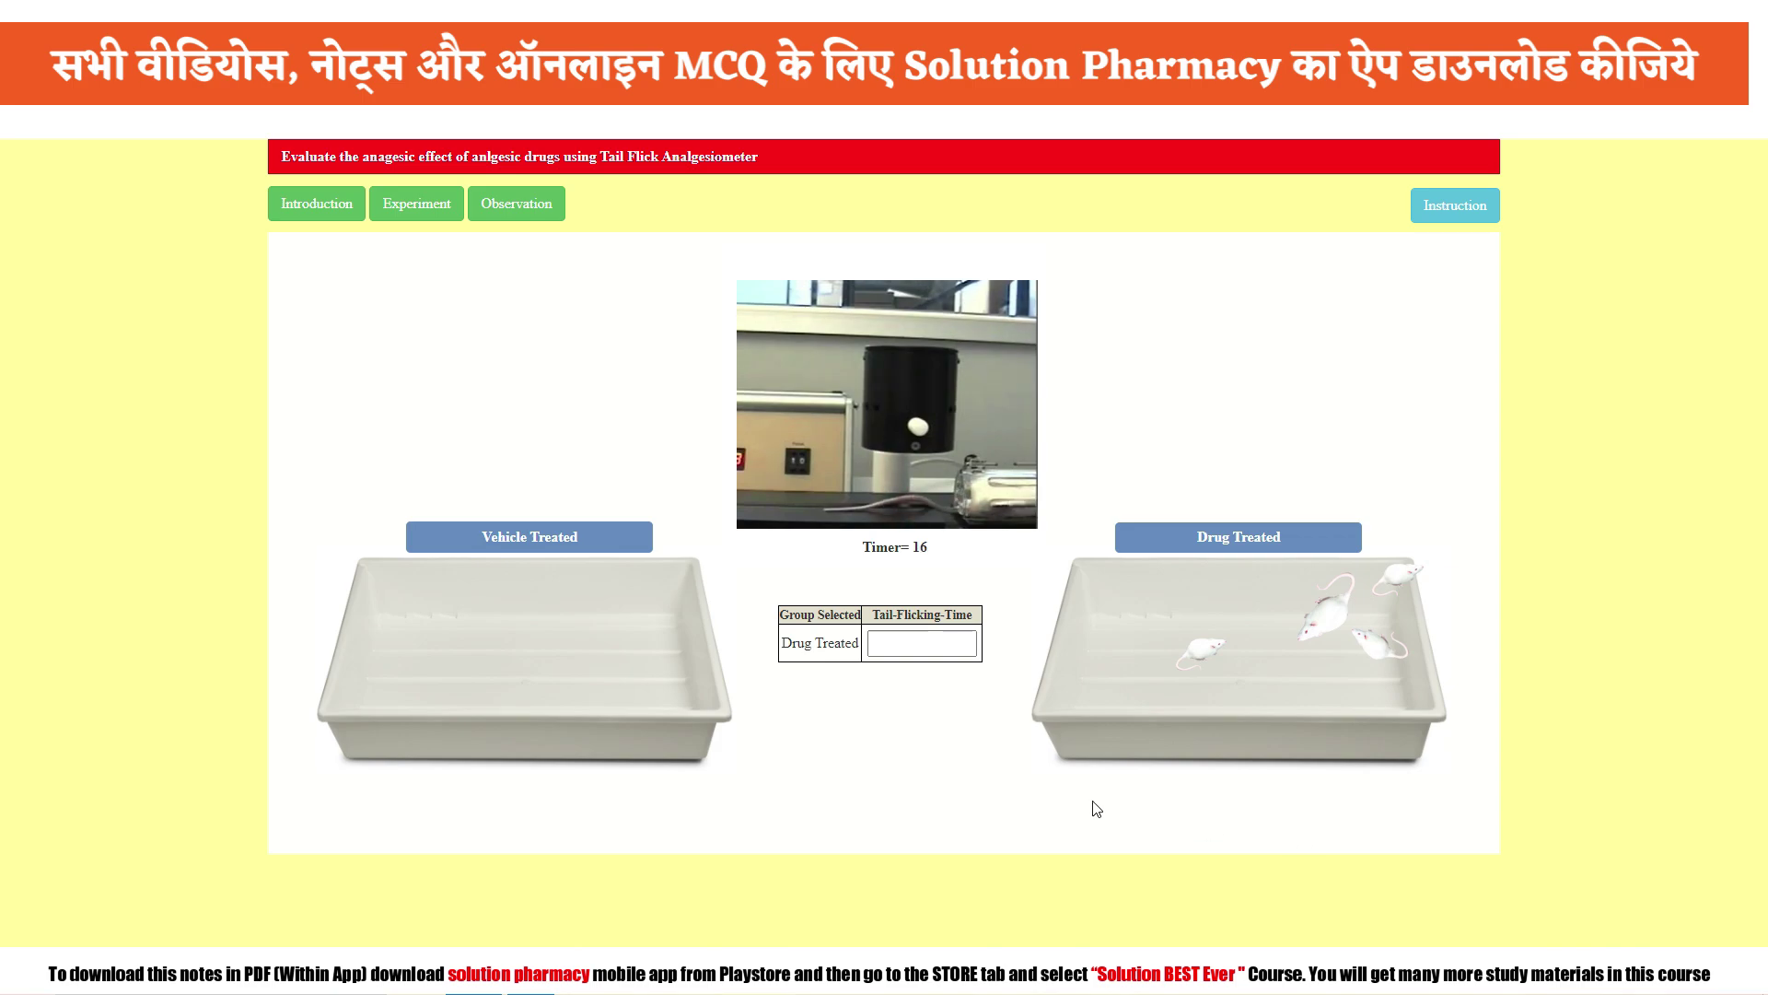
{"action": "type", "text": "1"}
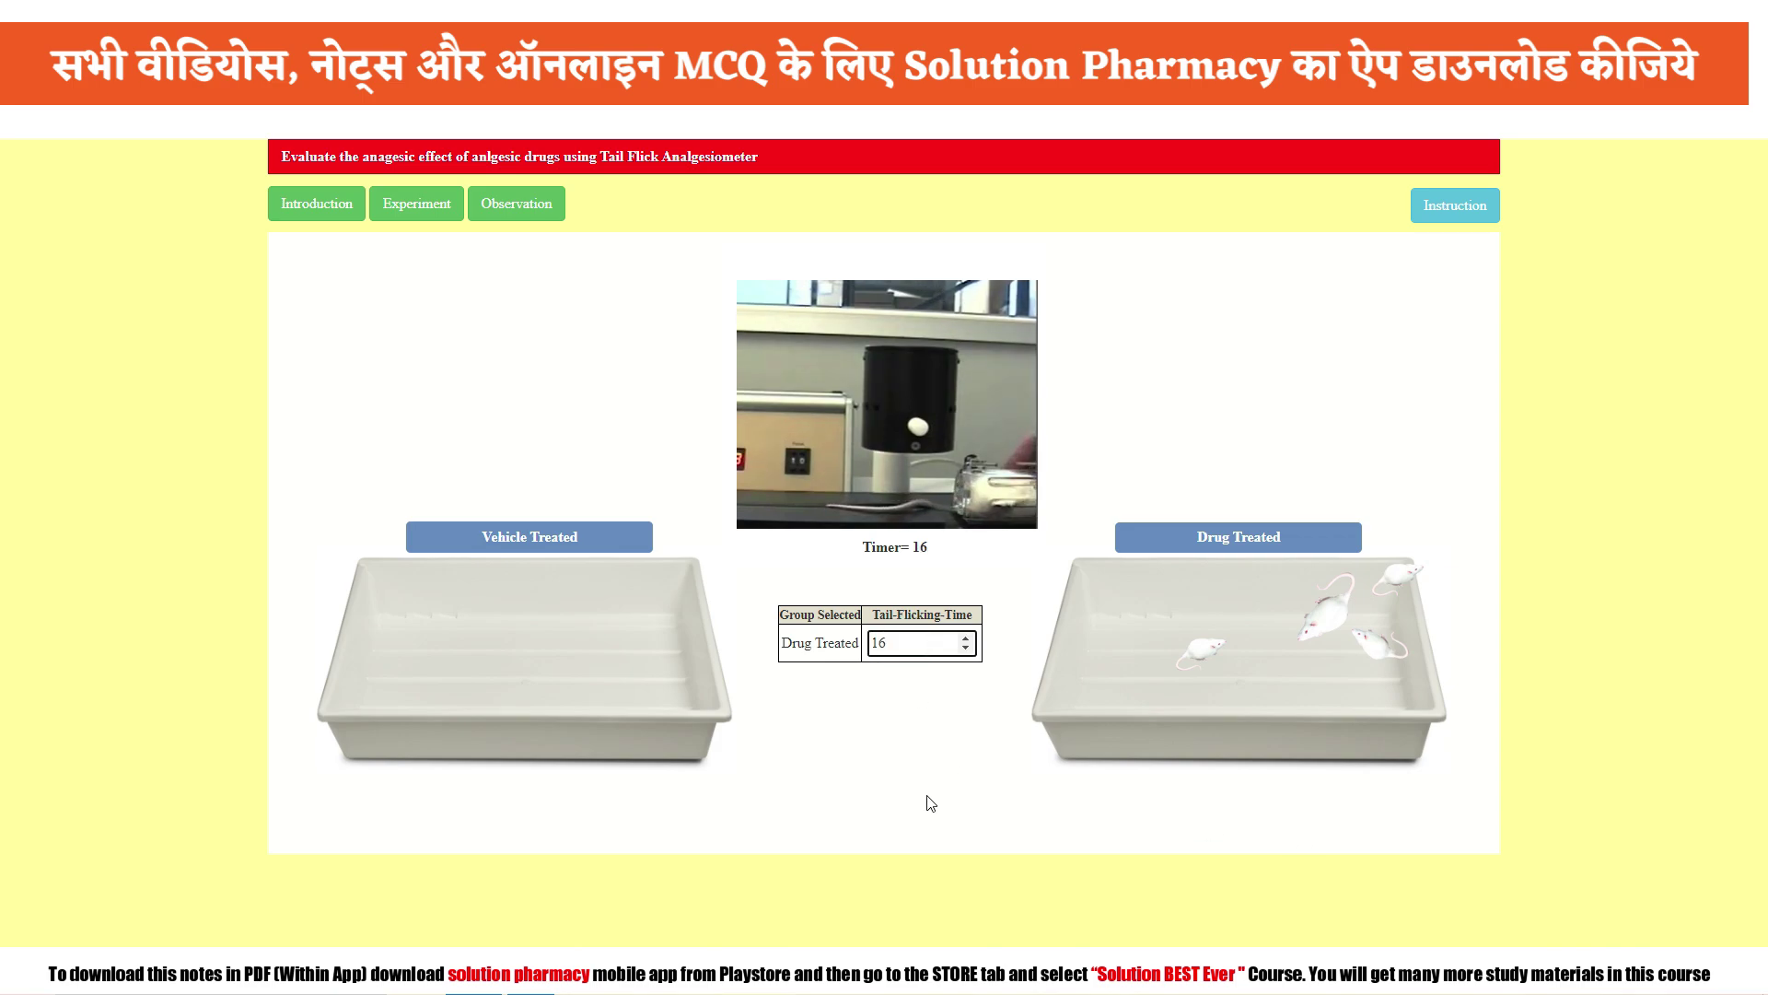
{"action": "type", "text": "6"}
Step: Test the third and fourth drug-treated mice and record their tail-flicking times as 11 and 15
{"action": "left_click", "coordinate": [1313, 636]}
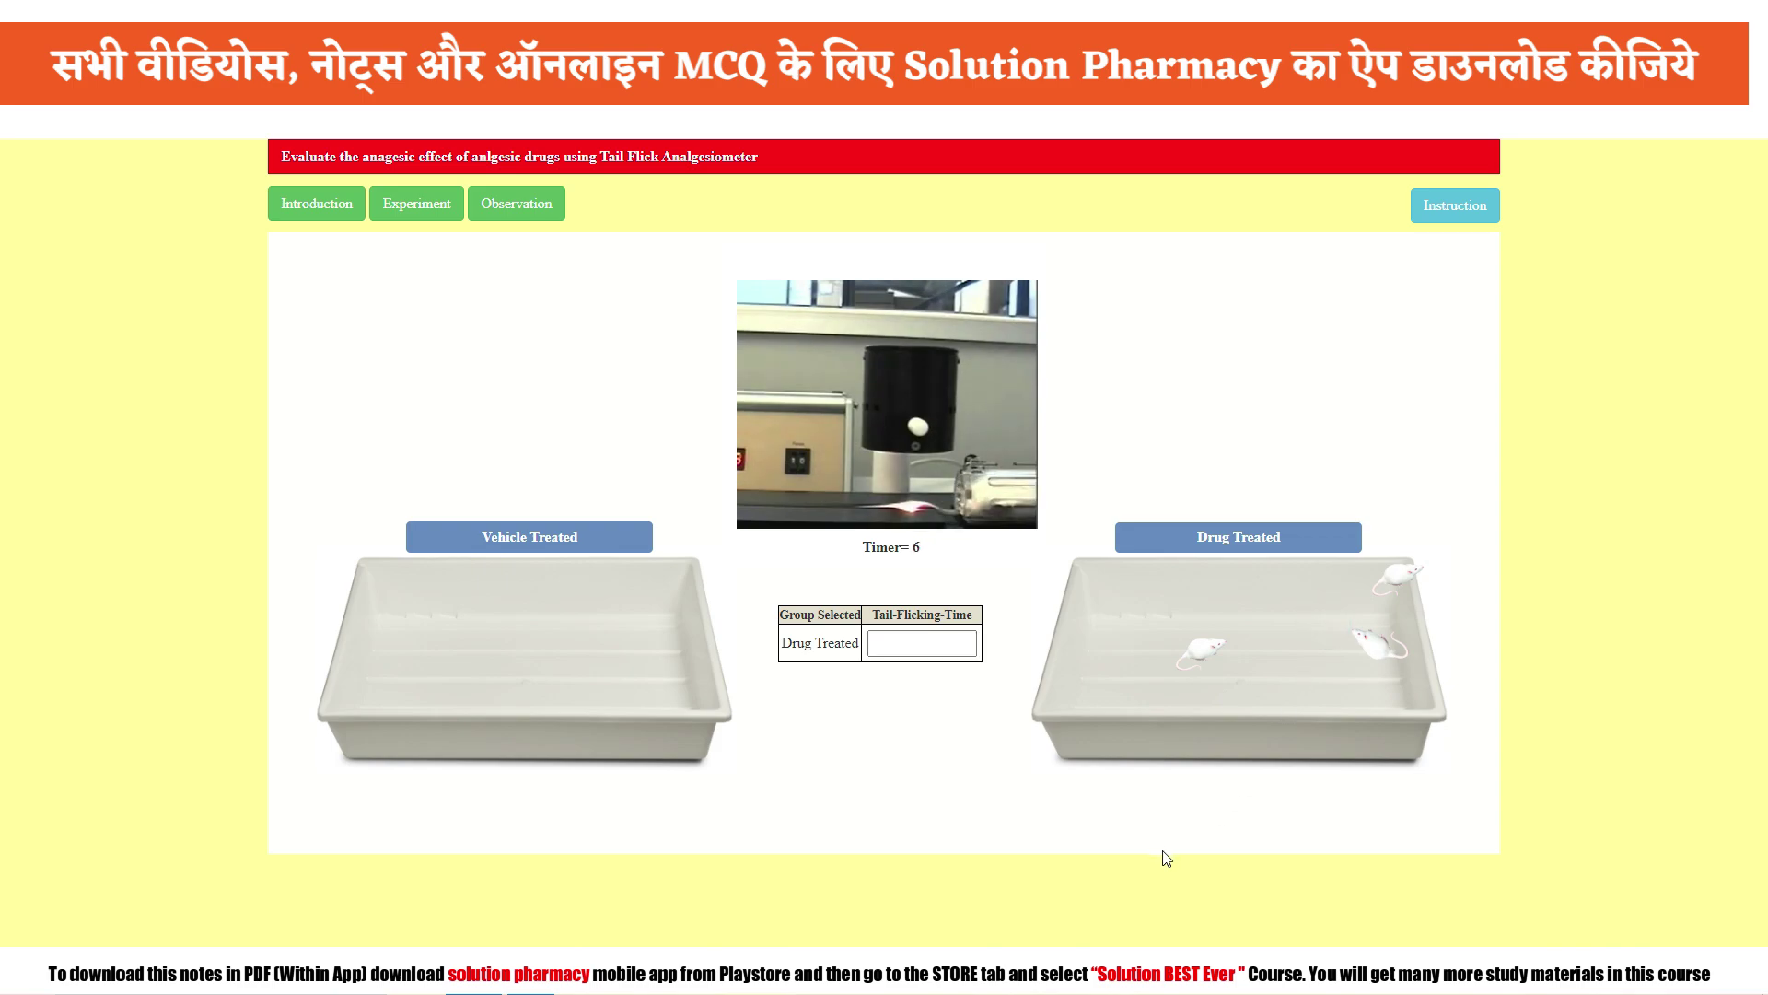
{"action": "left_click", "coordinate": [908, 651]}
{"action": "left_click", "coordinate": [907, 650]}
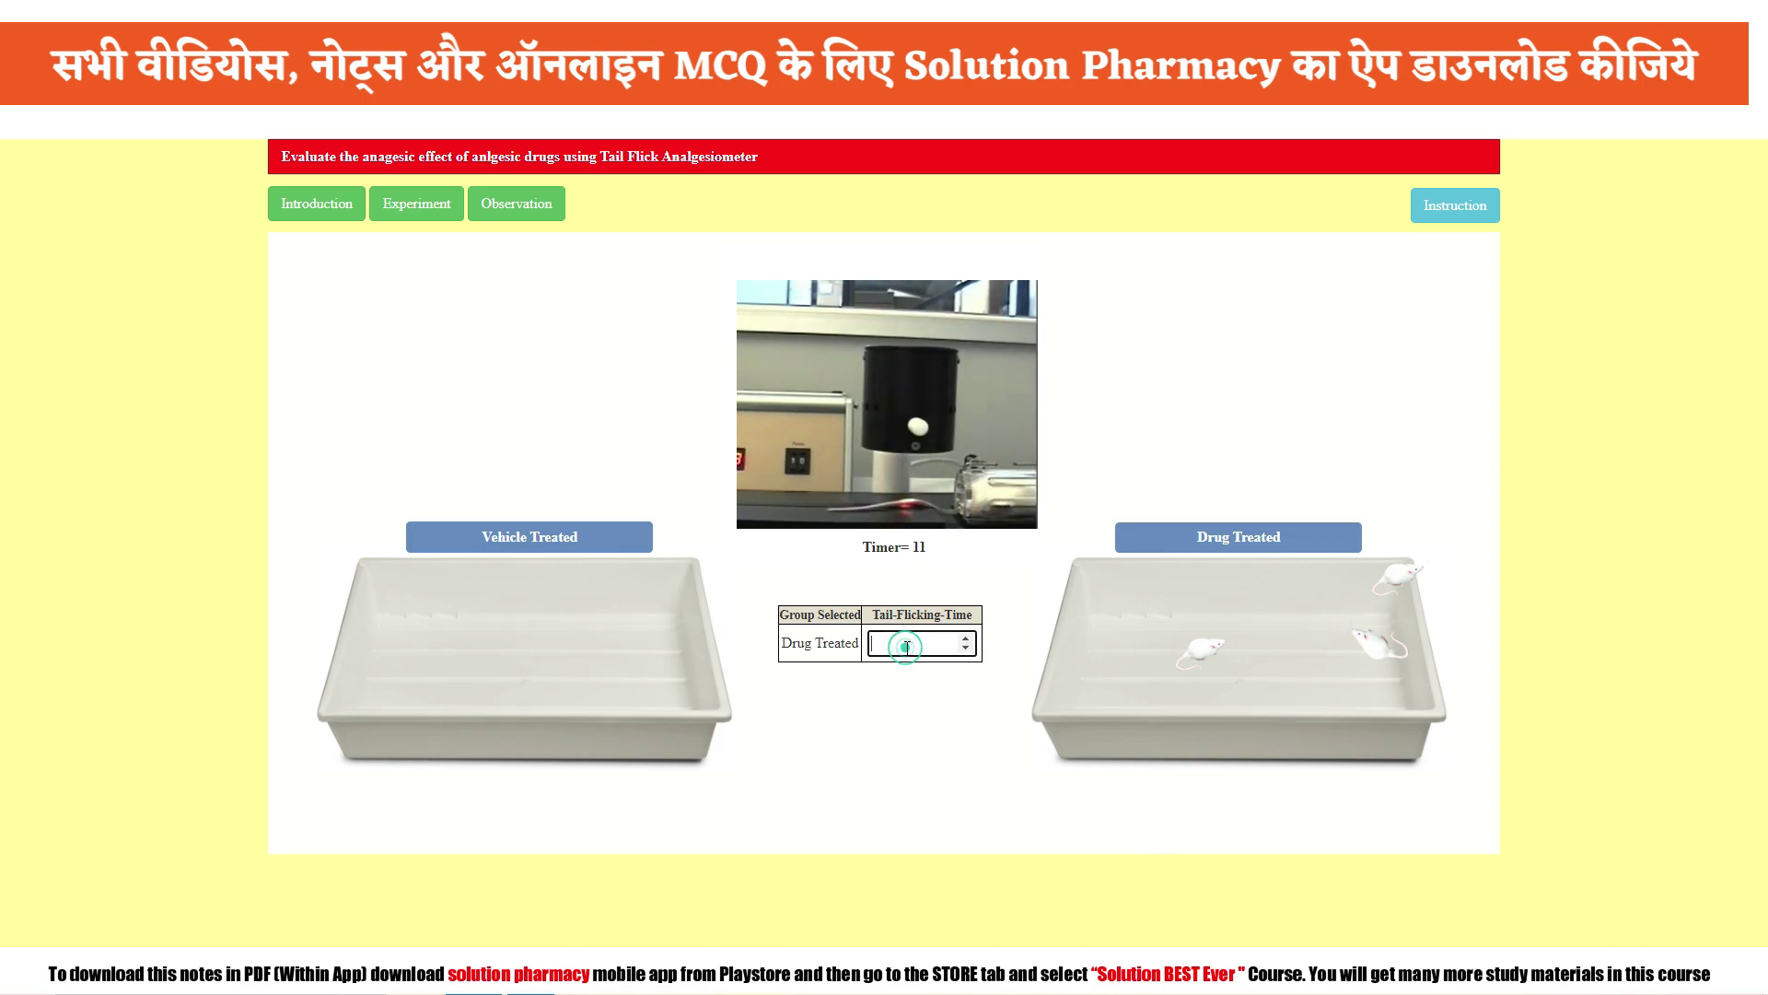
{"action": "type", "text": "11"}
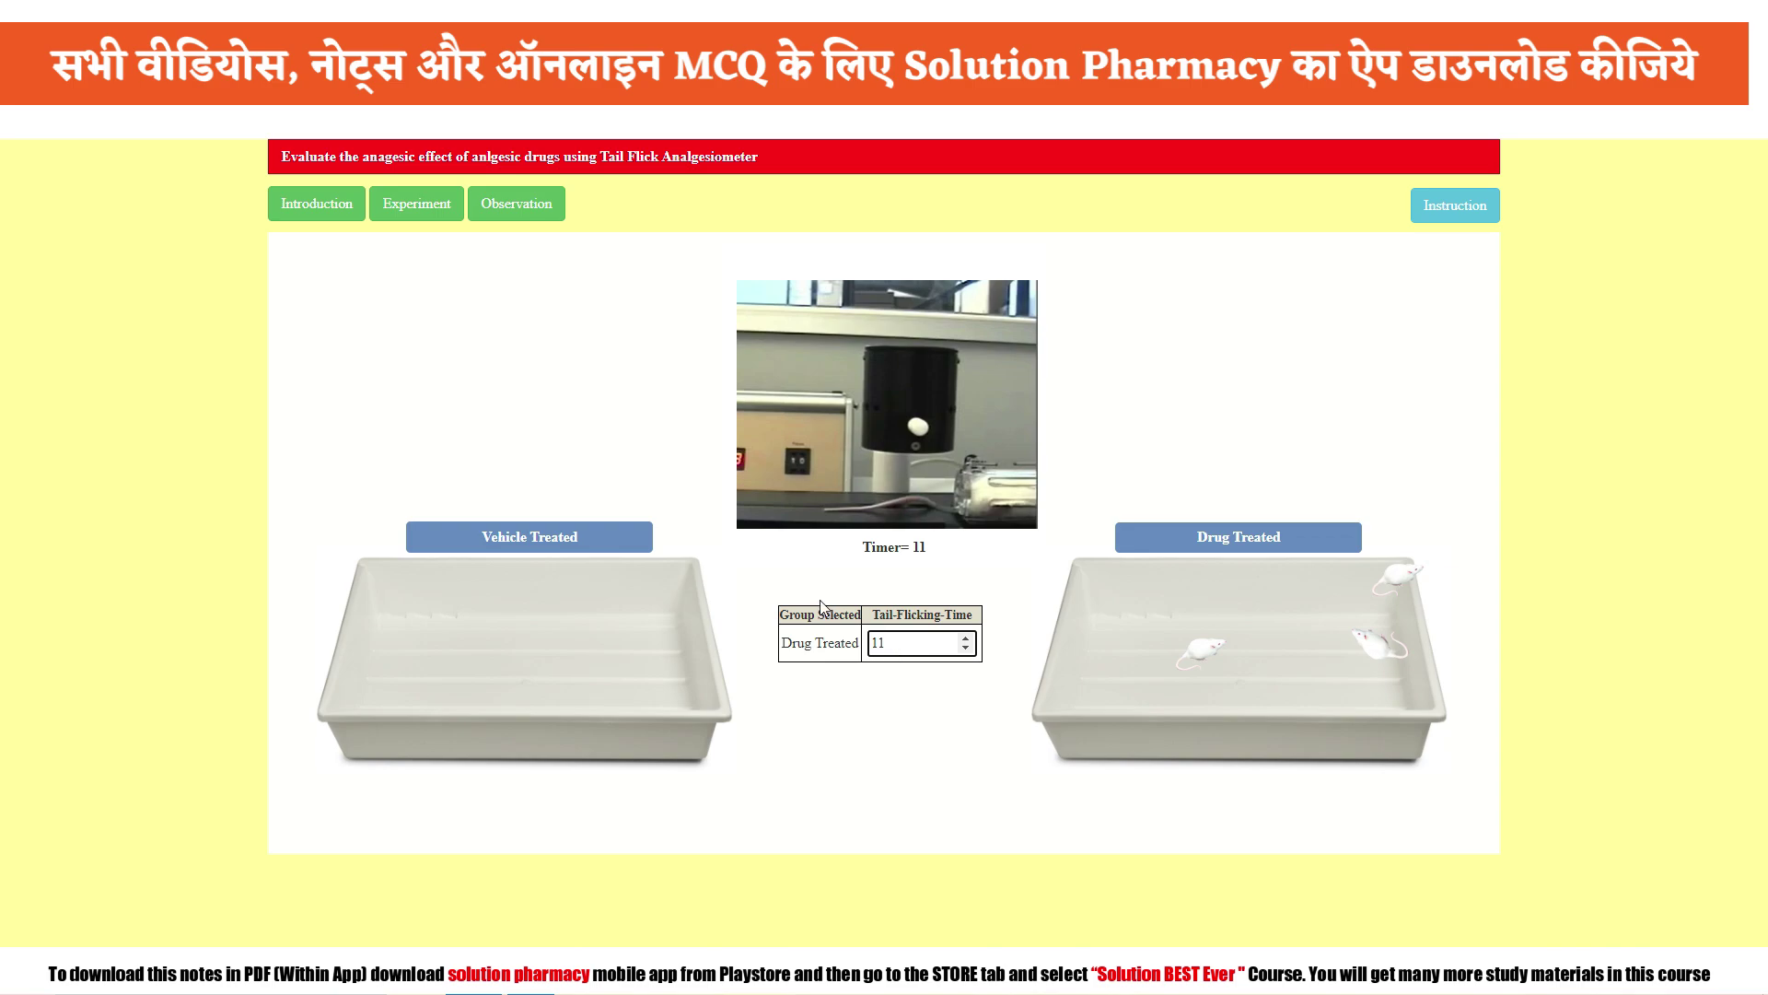
{"action": "left_click", "coordinate": [1186, 658]}
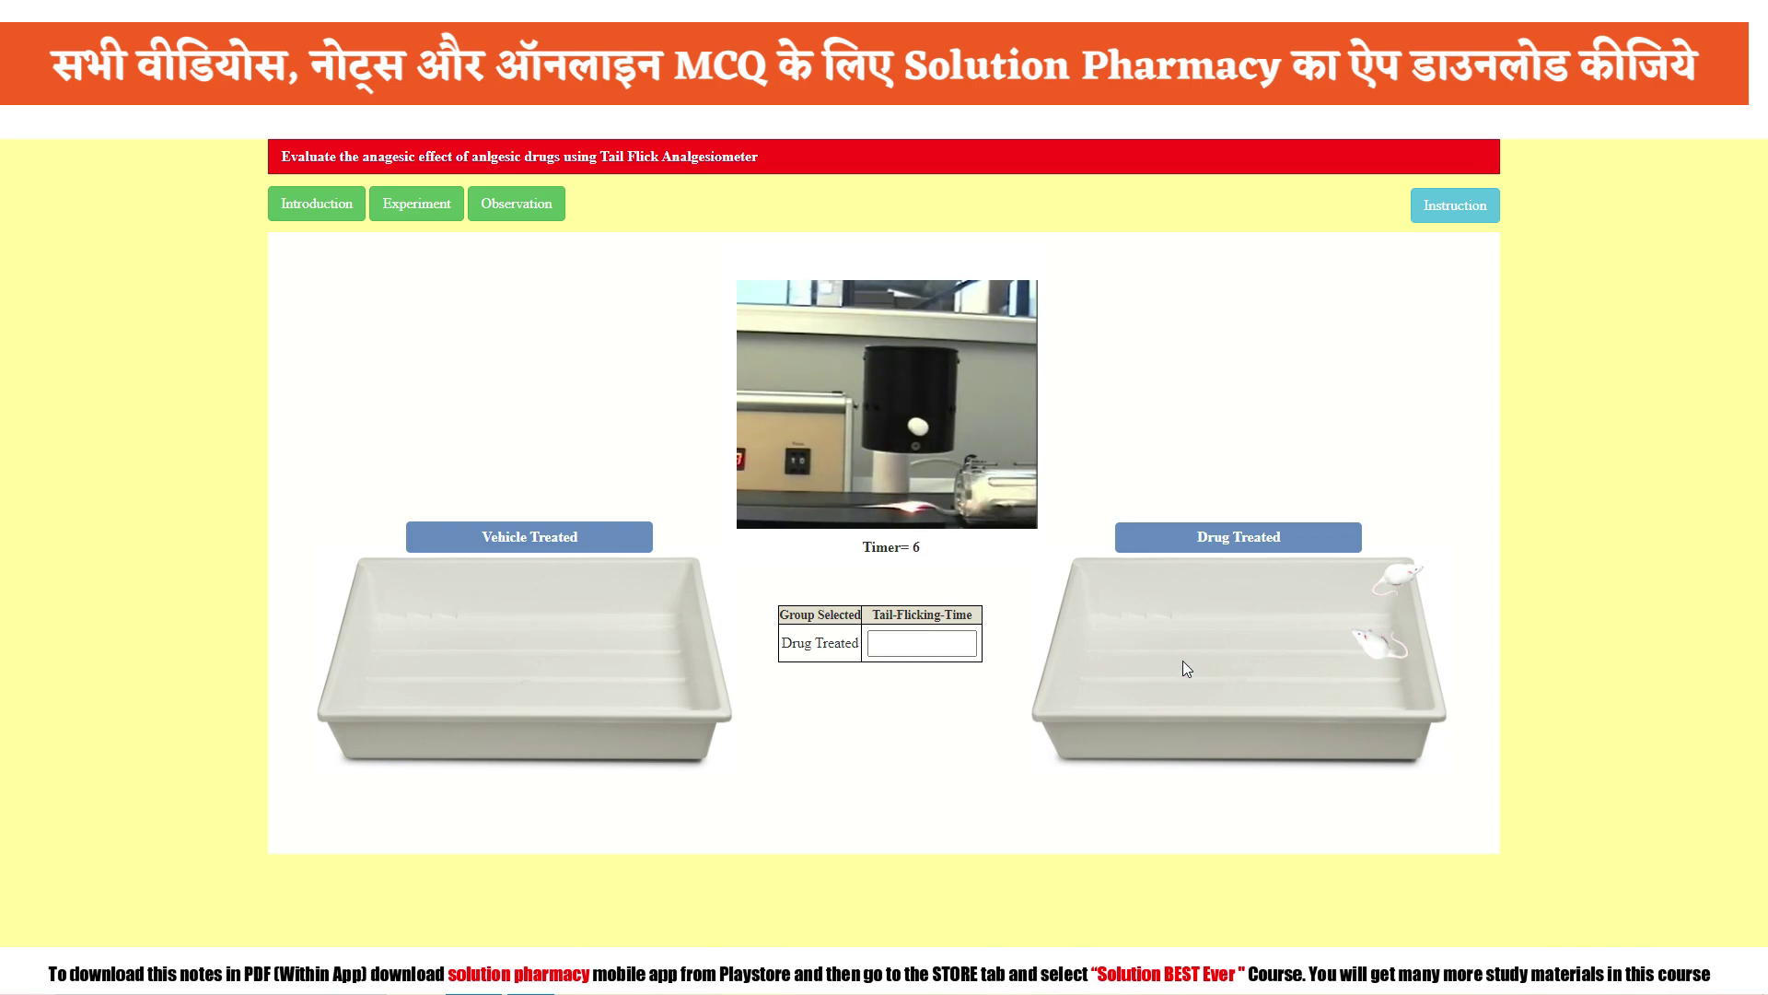
{"action": "left_click", "coordinate": [916, 640]}
{"action": "type", "text": "1"}
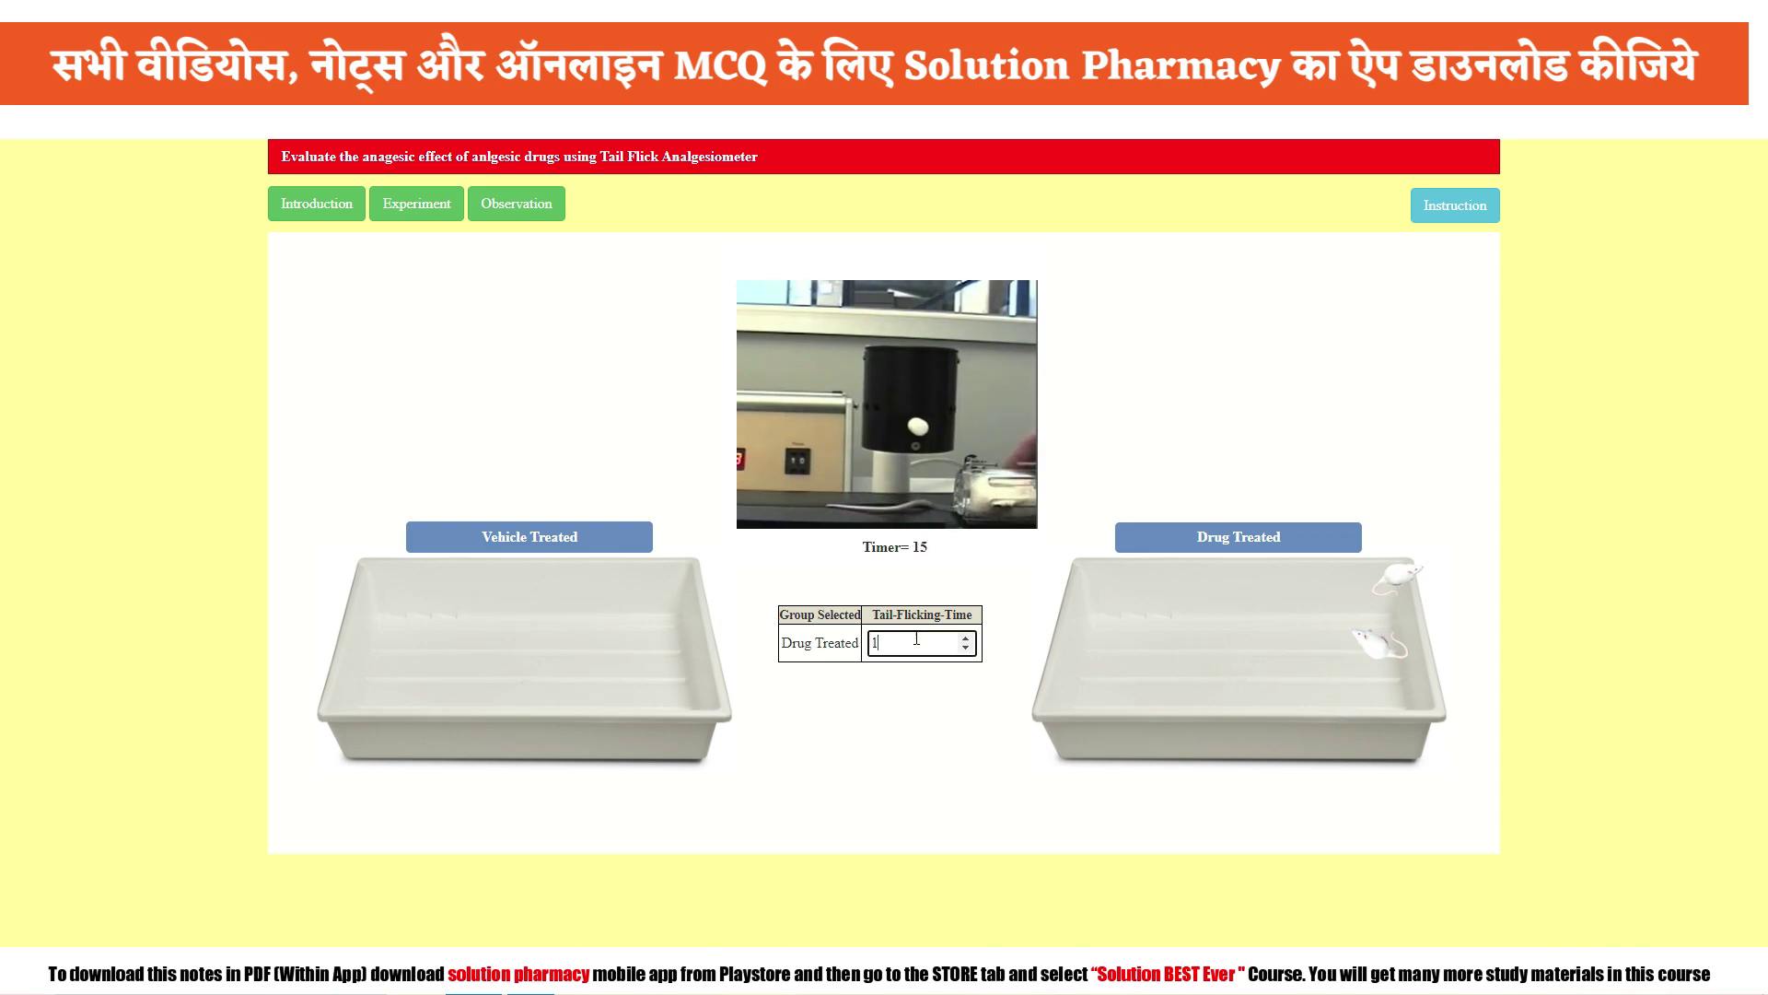
{"action": "type", "text": "5"}
Step: Test the last two drug-treated mice and record their tail-flicking times as 13 and 14
{"action": "left_click", "coordinate": [1378, 646]}
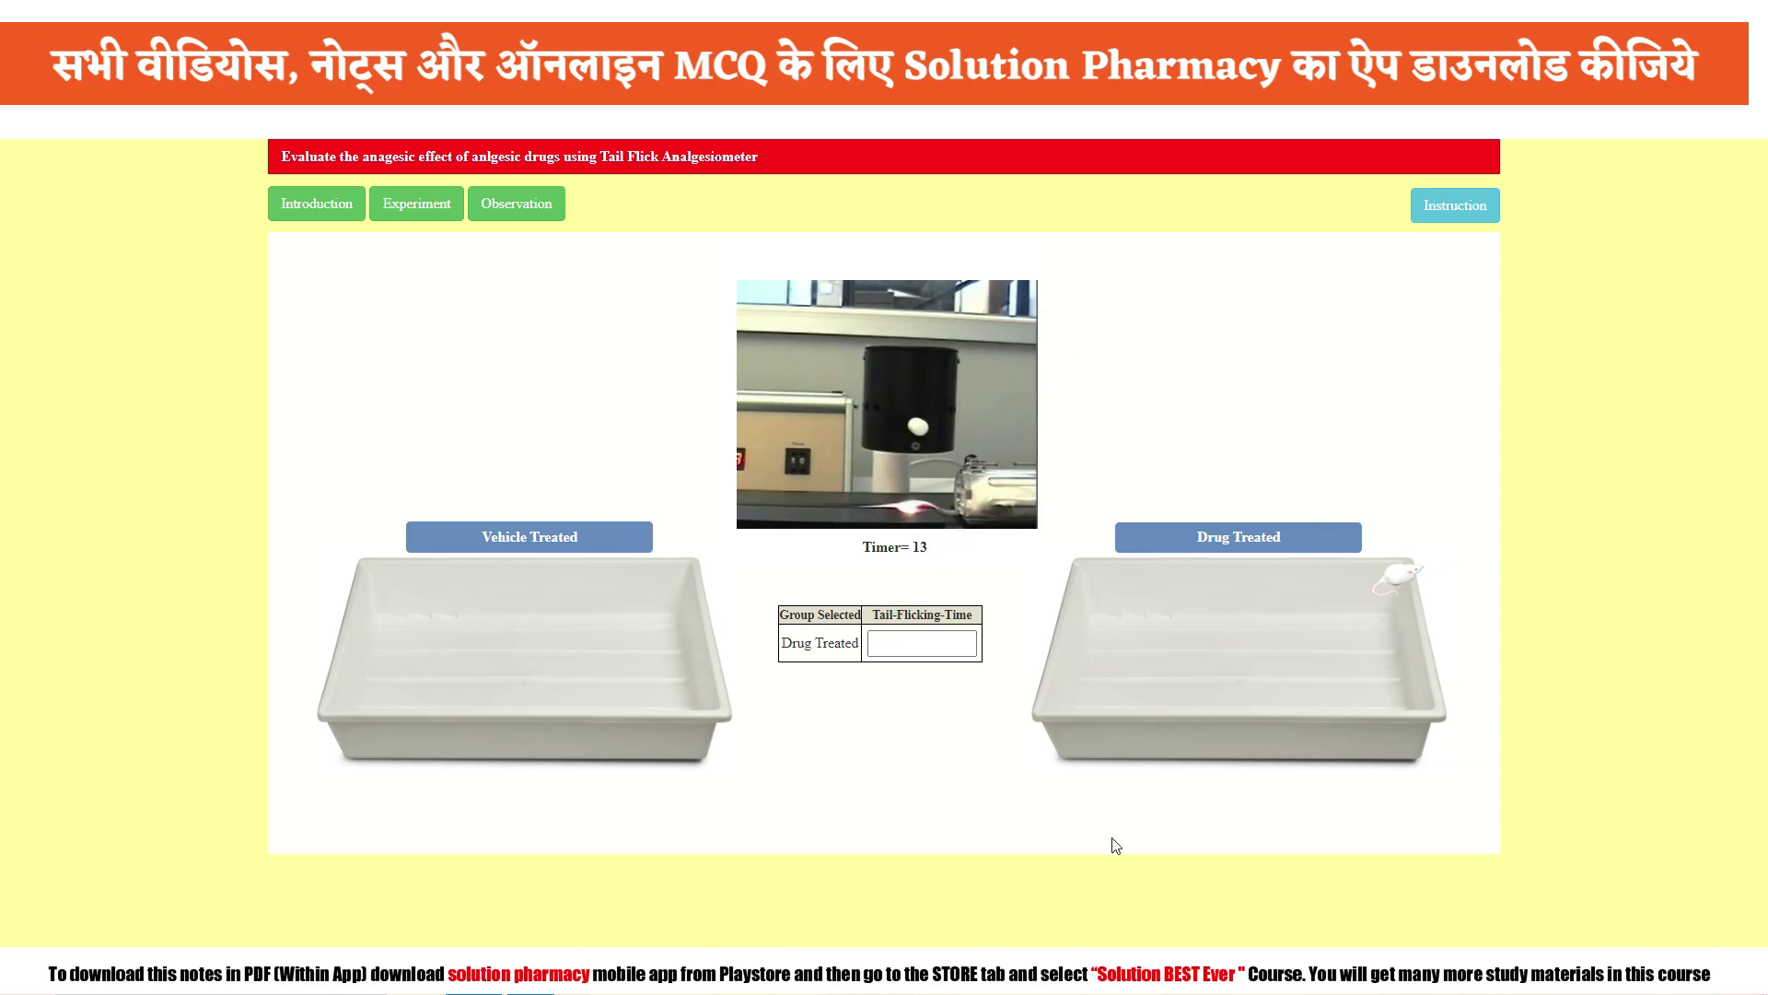
{"action": "left_click", "coordinate": [907, 645]}
{"action": "type", "text": "13"}
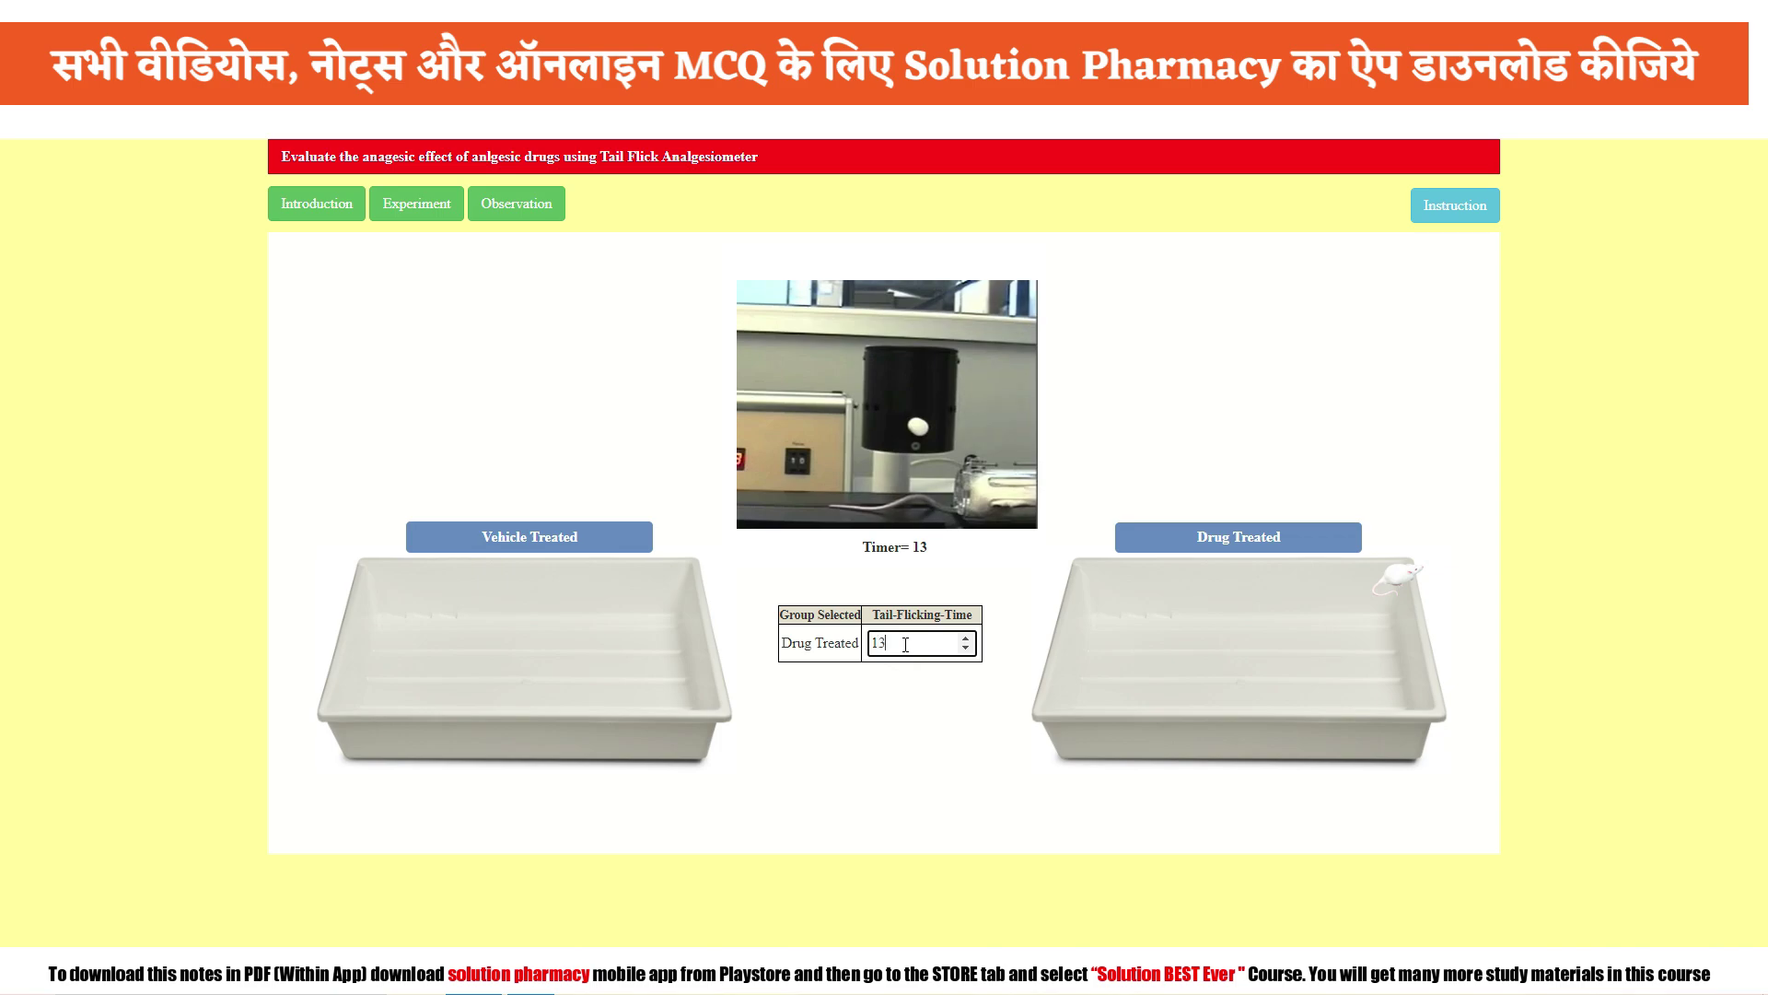
{"action": "left_click", "coordinate": [1392, 578]}
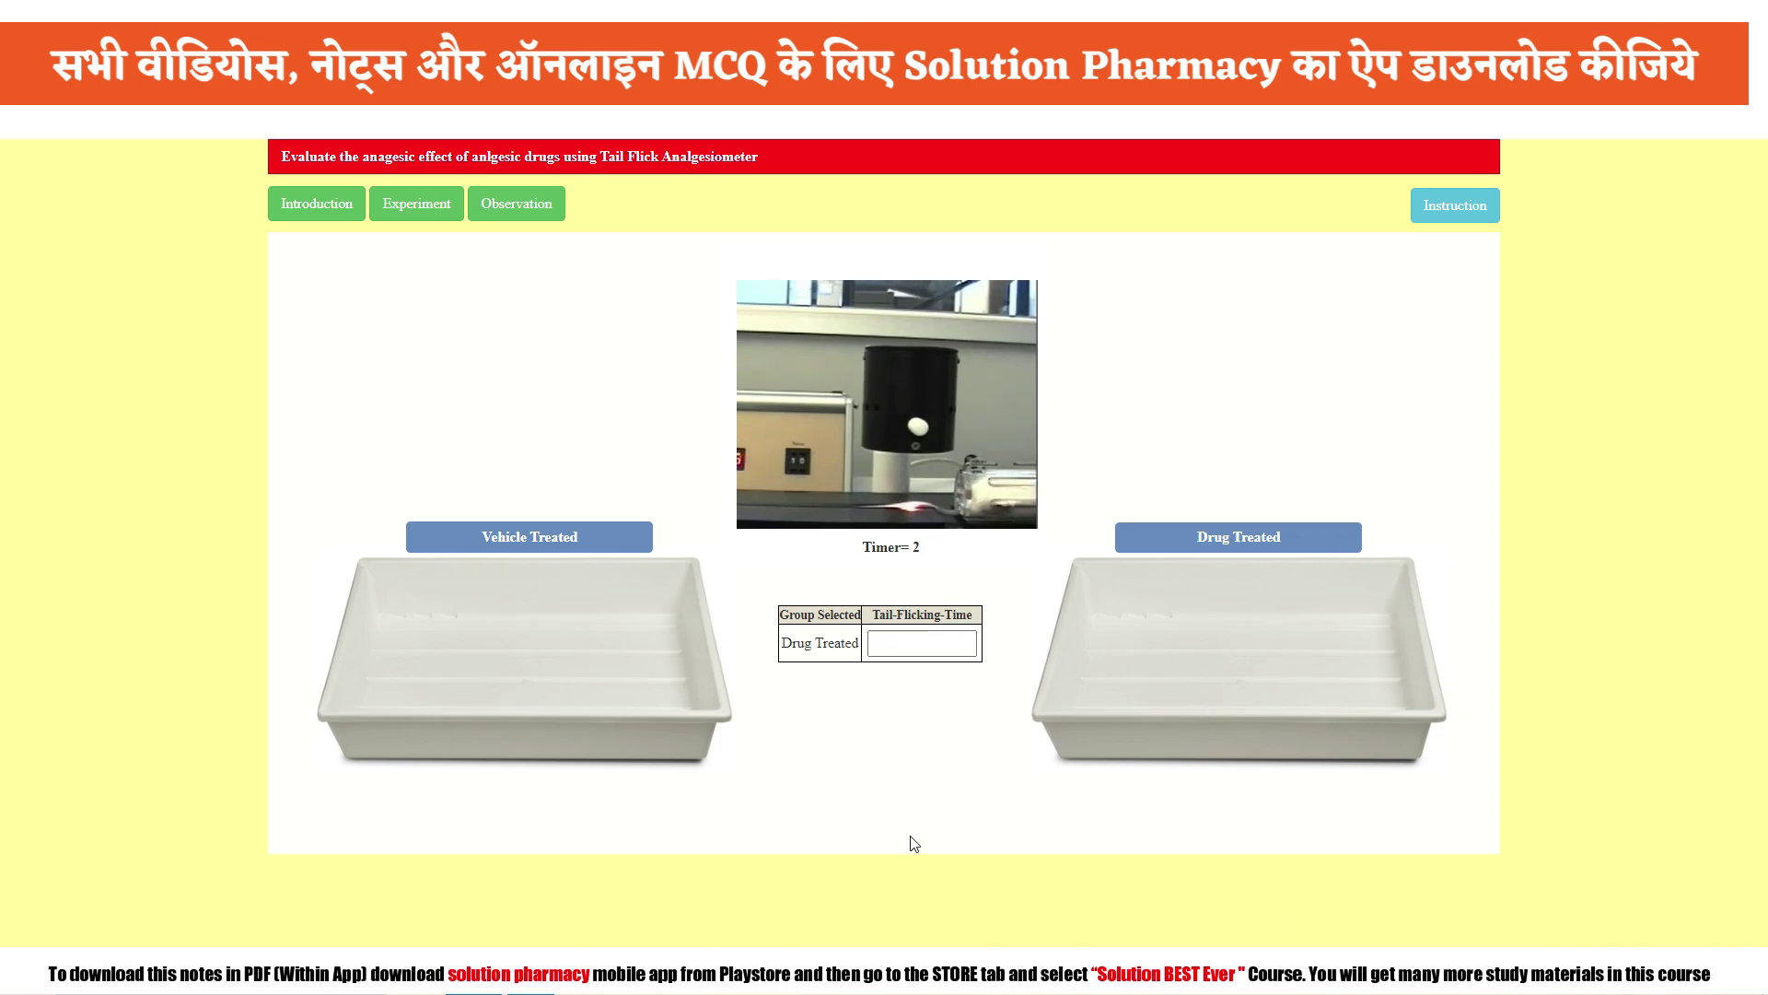
{"action": "left_click", "coordinate": [908, 645]}
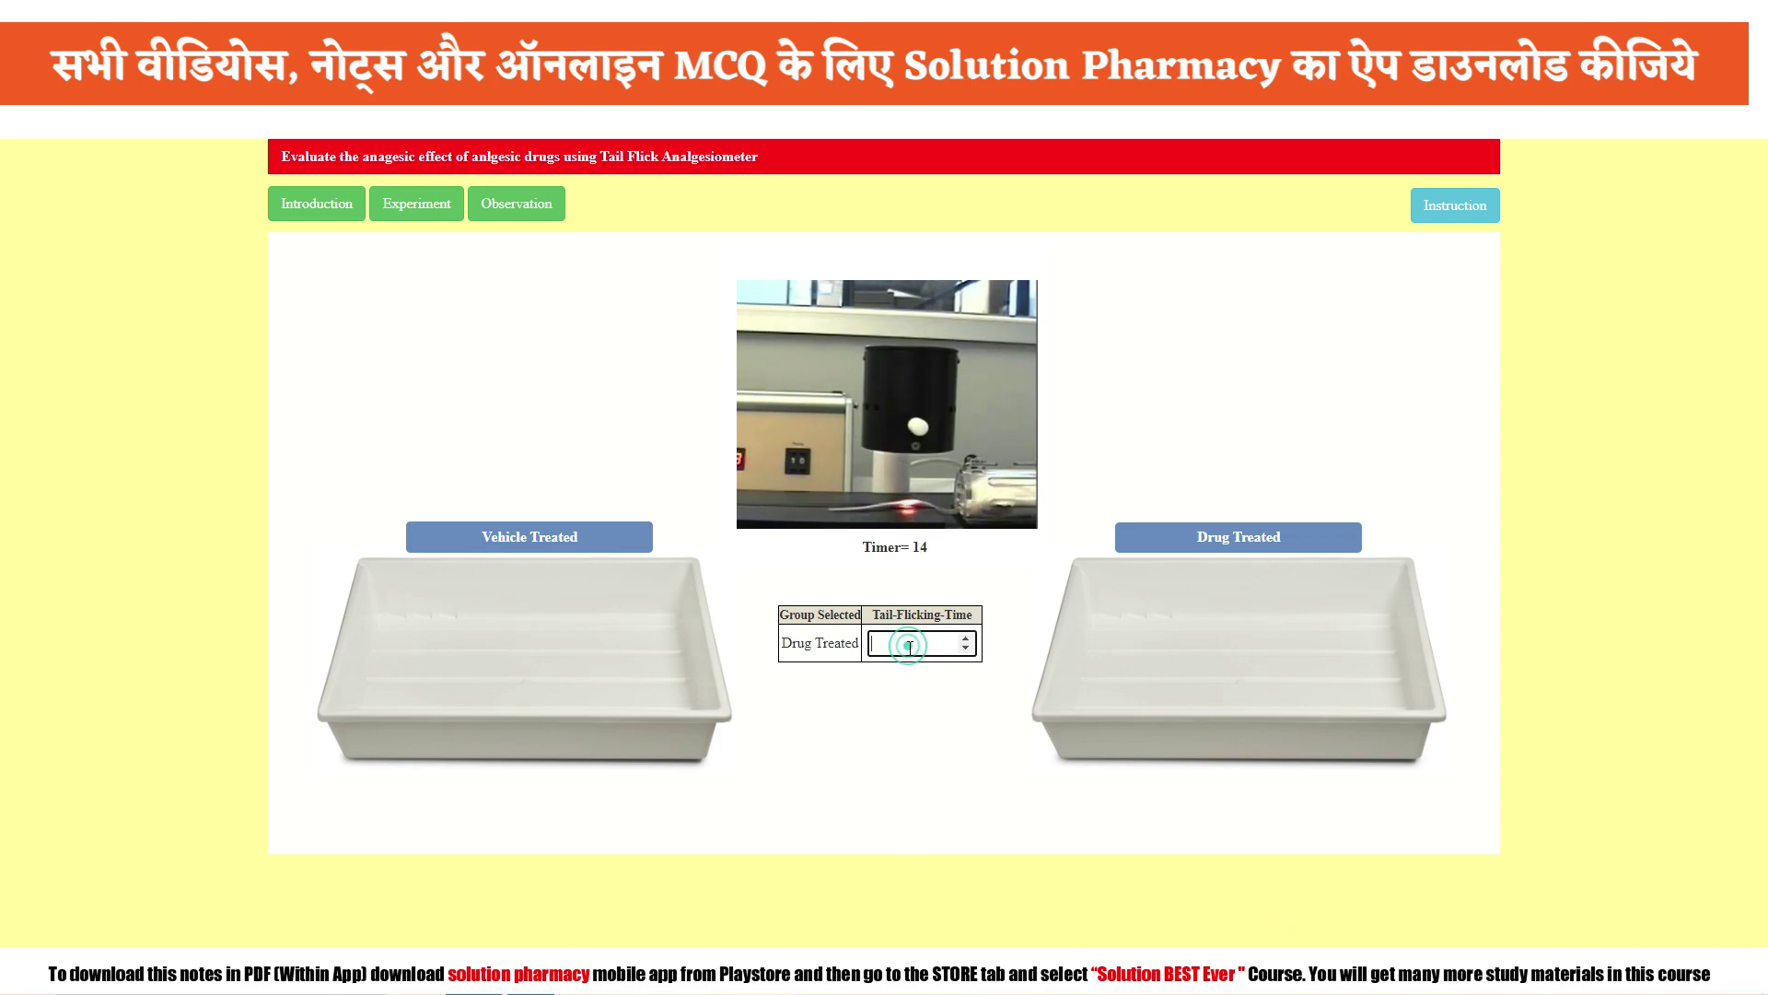
{"action": "type", "text": "14"}
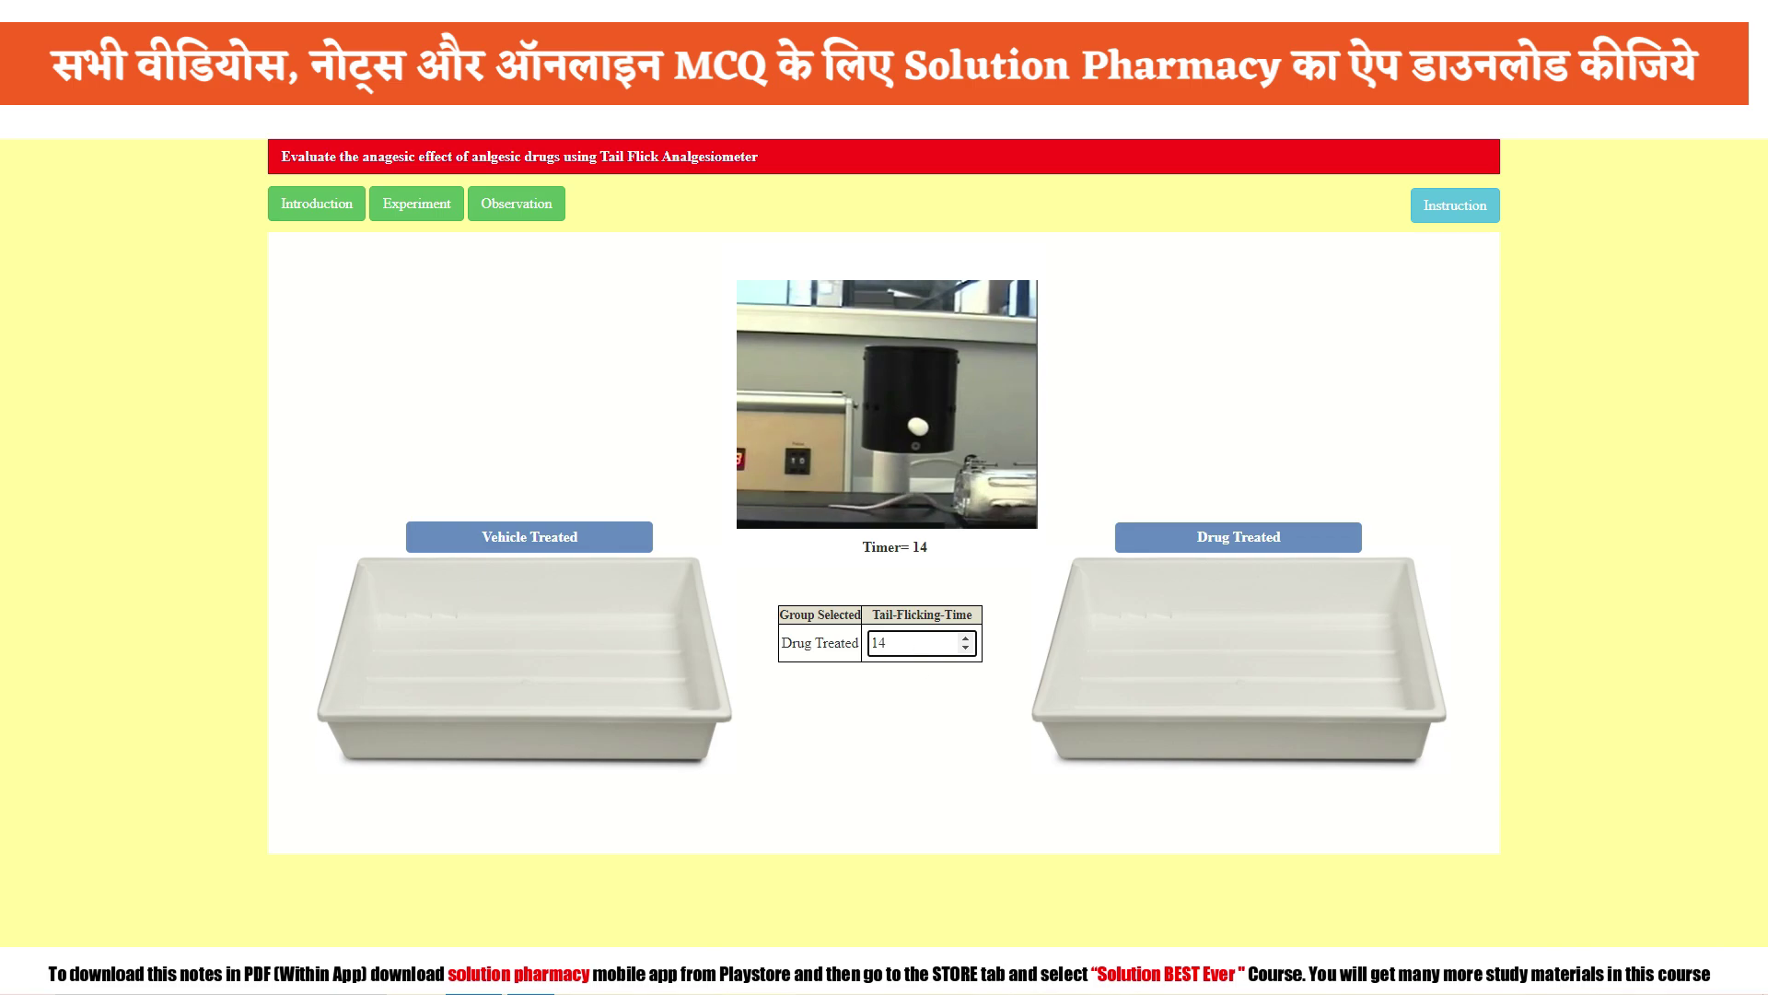
Step: Open the response time observations and examine the averages of the vehicle-treated and drug-treated groups
{"action": "left_click", "coordinate": [516, 207]}
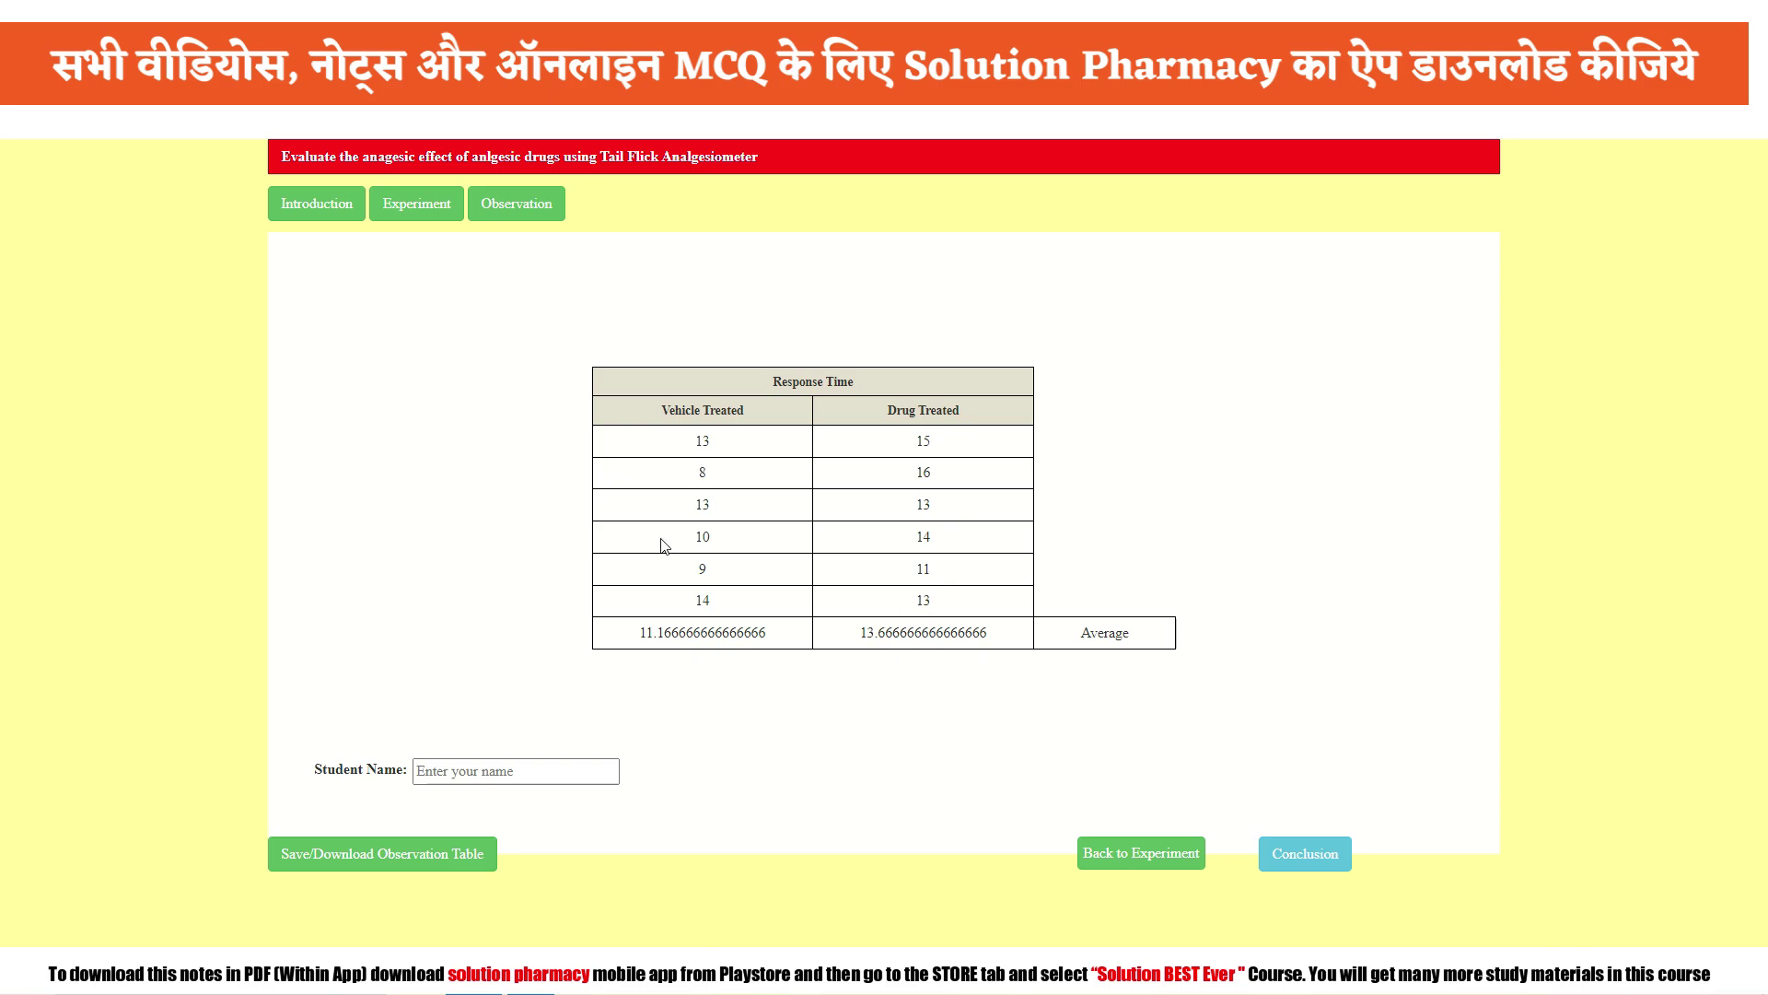
{"action": "left_click_drag", "start_coordinate": [633, 632], "coordinate": [769, 642]}
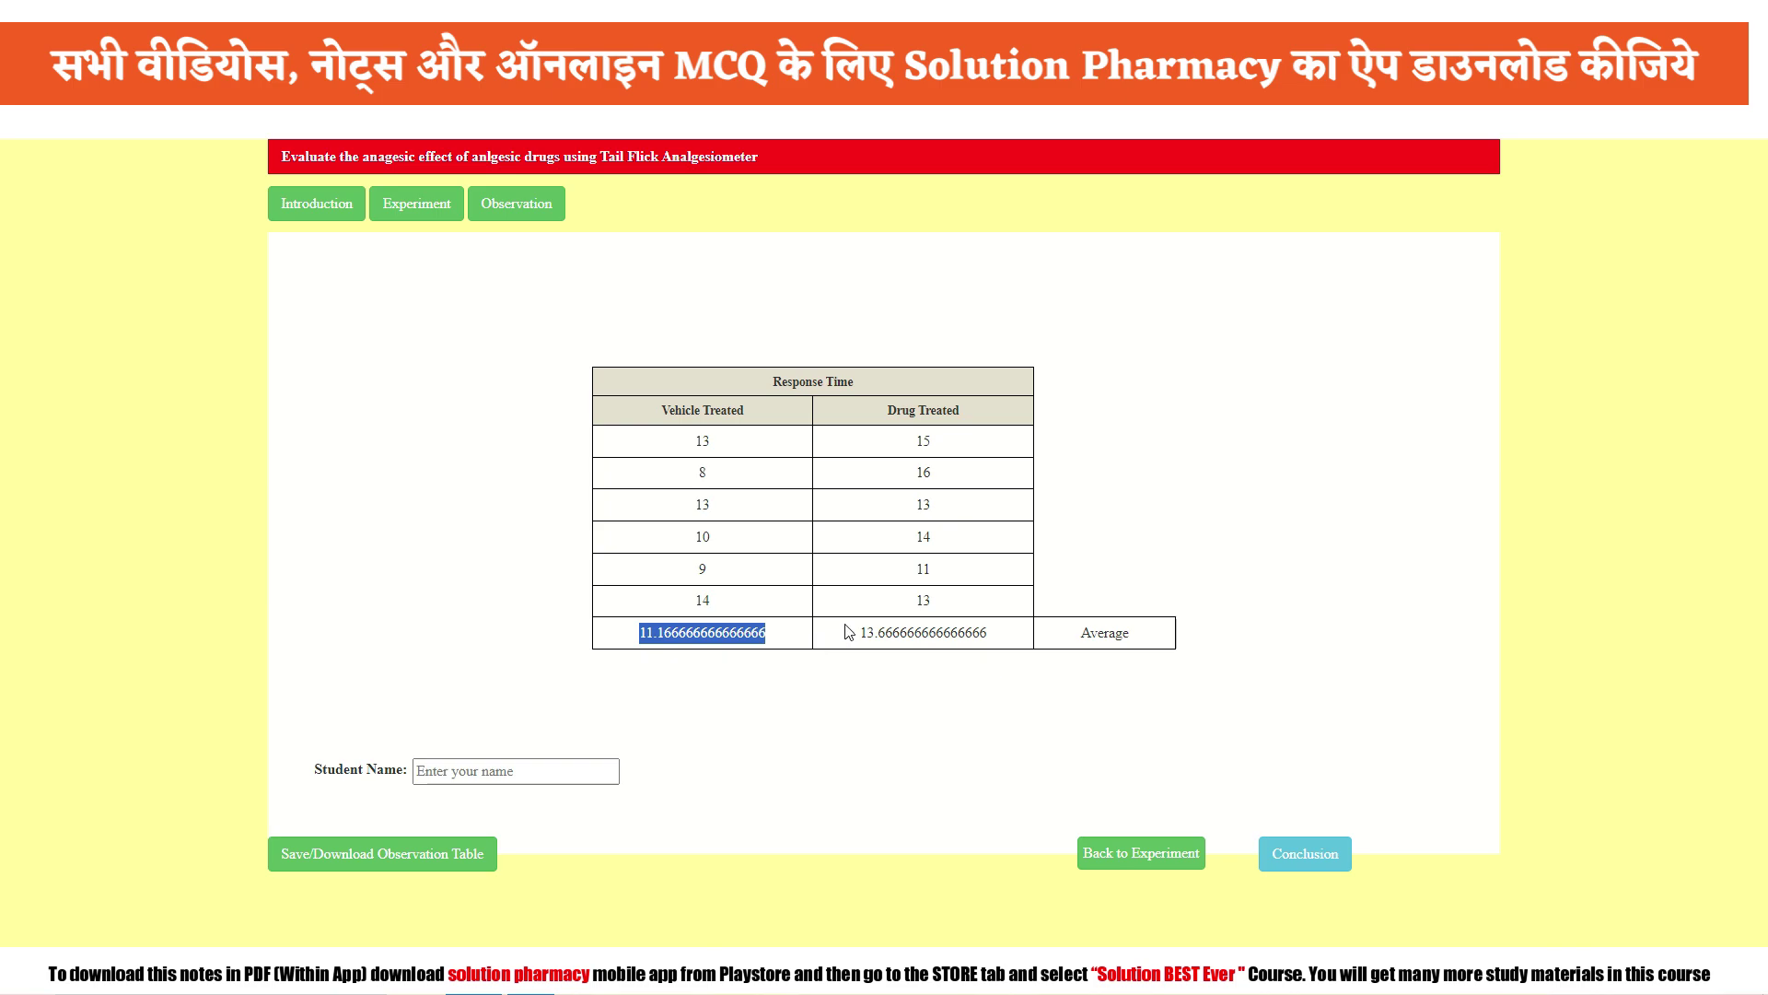
{"action": "left_click_drag", "start_coordinate": [857, 634], "coordinate": [1010, 646]}
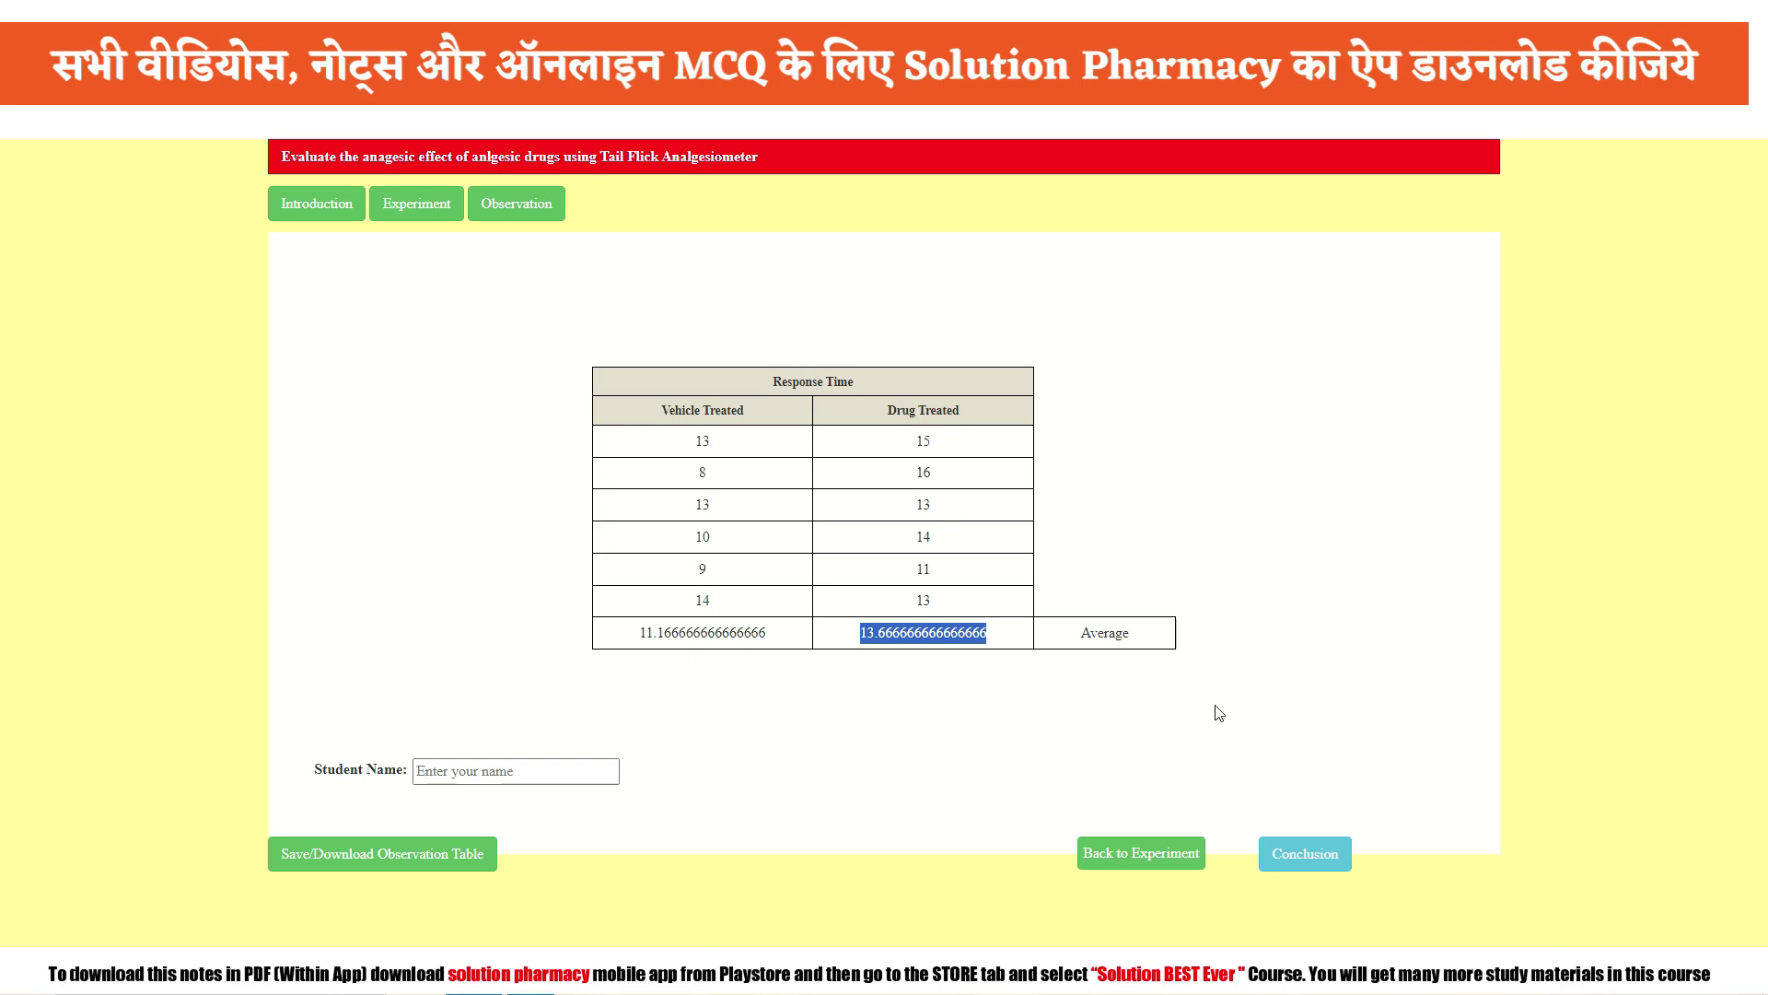
Step: Open the experiment's conclusion and read its statement about the drug-treated mice
{"action": "left_click", "coordinate": [1292, 864]}
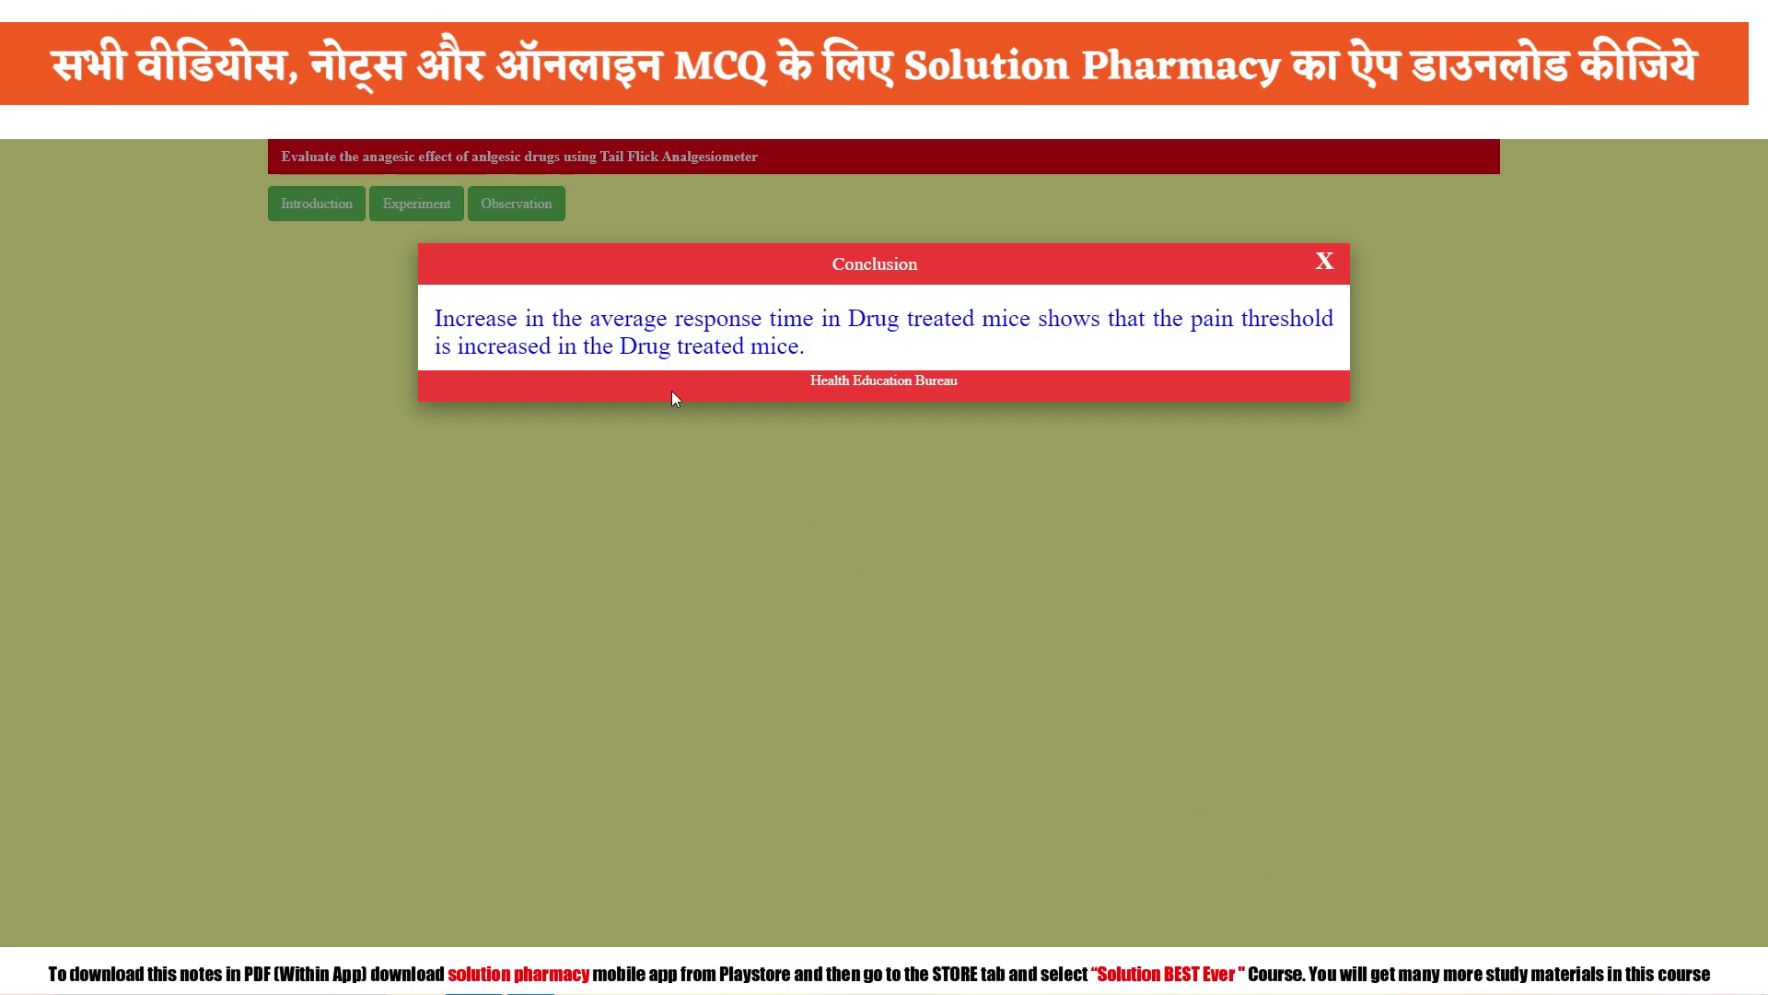
{"action": "left_click_drag", "start_coordinate": [437, 320], "coordinate": [1250, 349]}
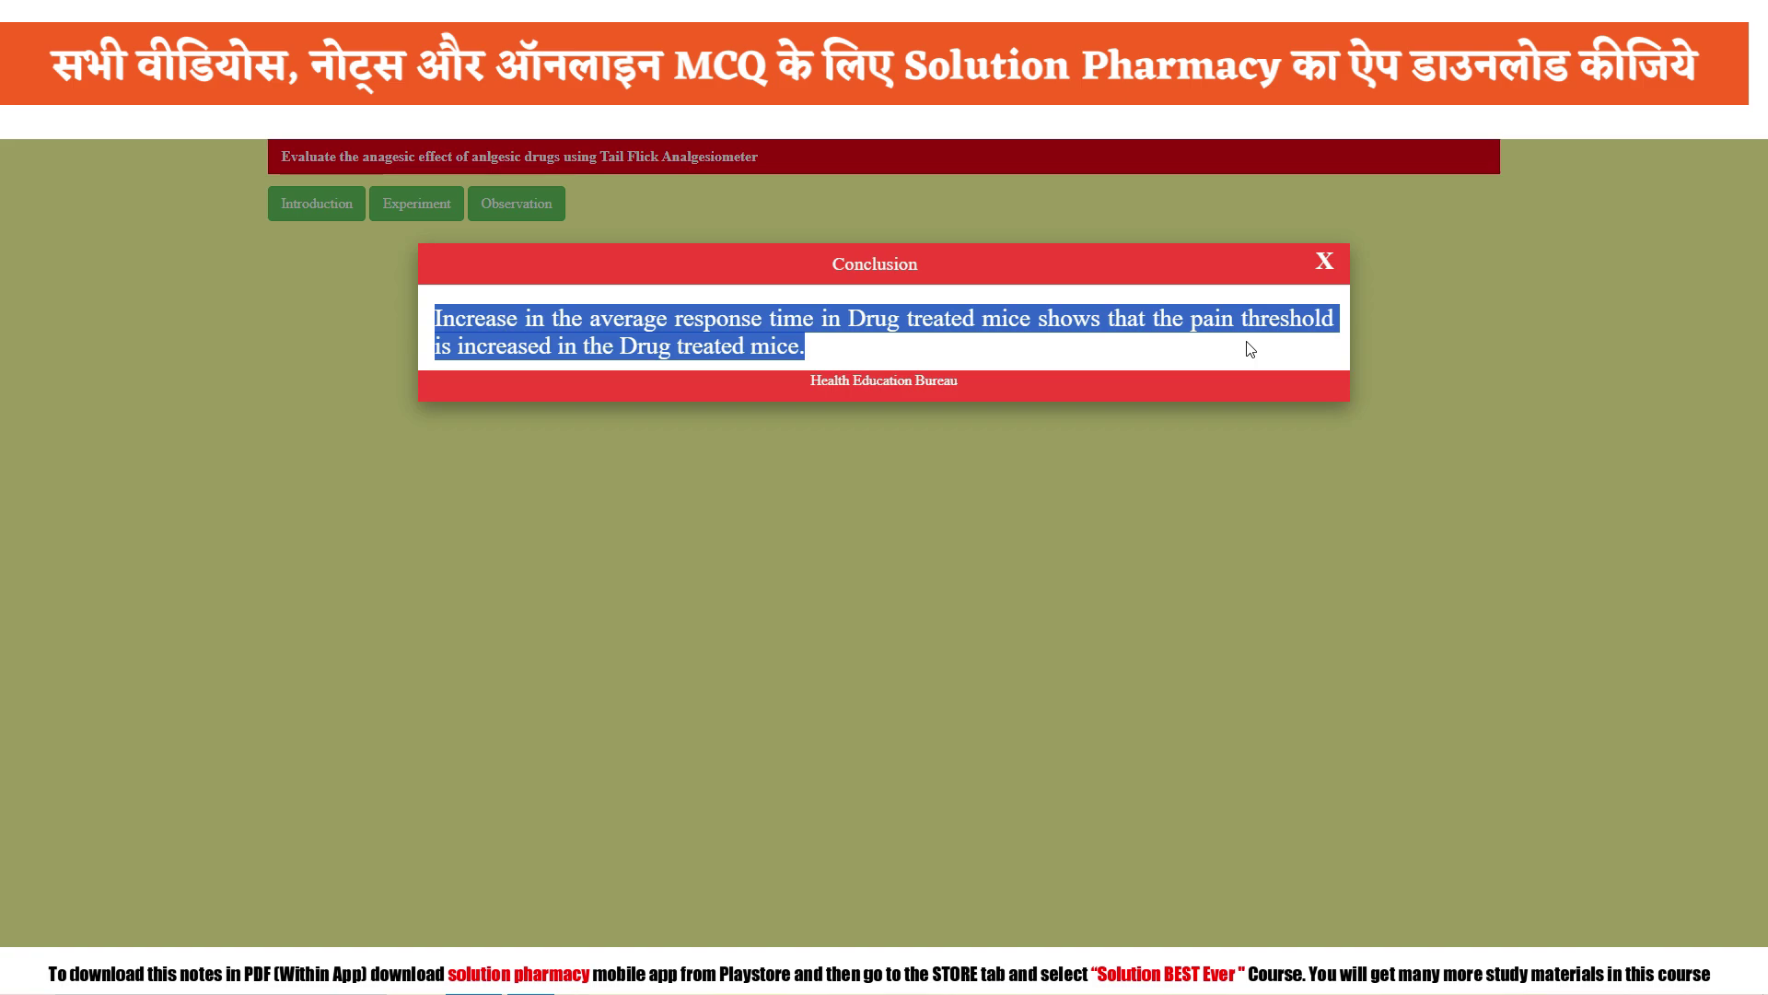
{"action": "left_click", "coordinate": [998, 355]}
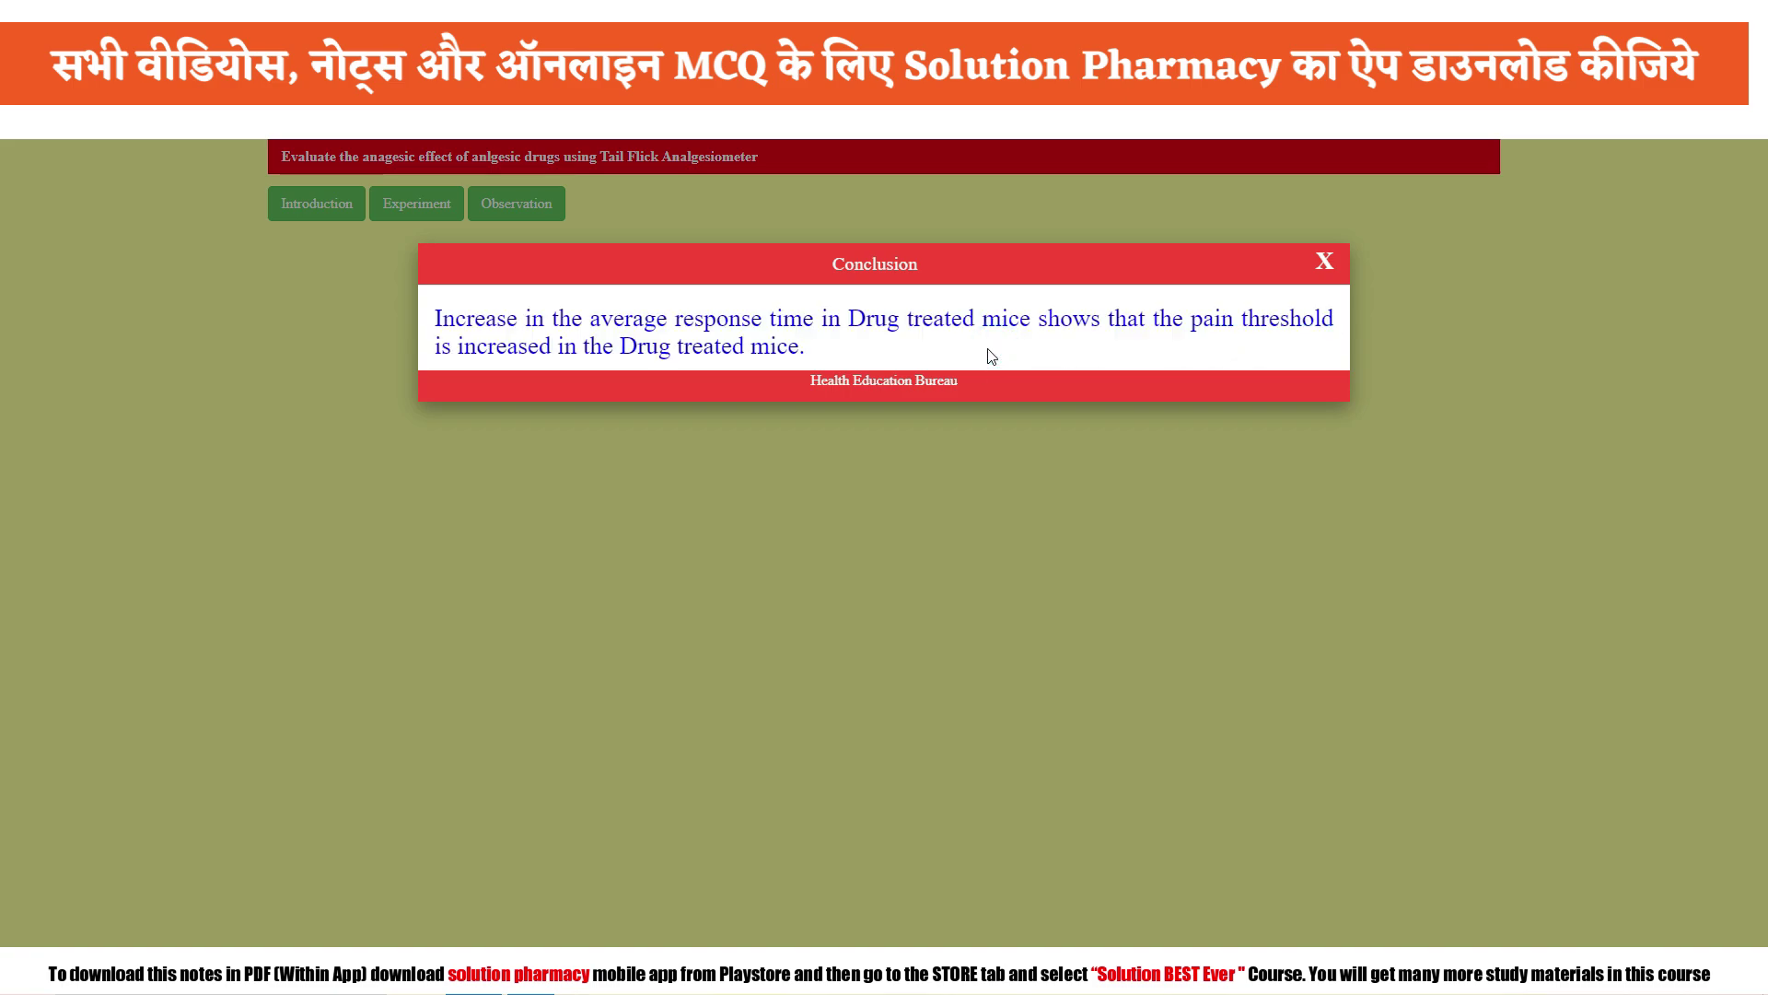